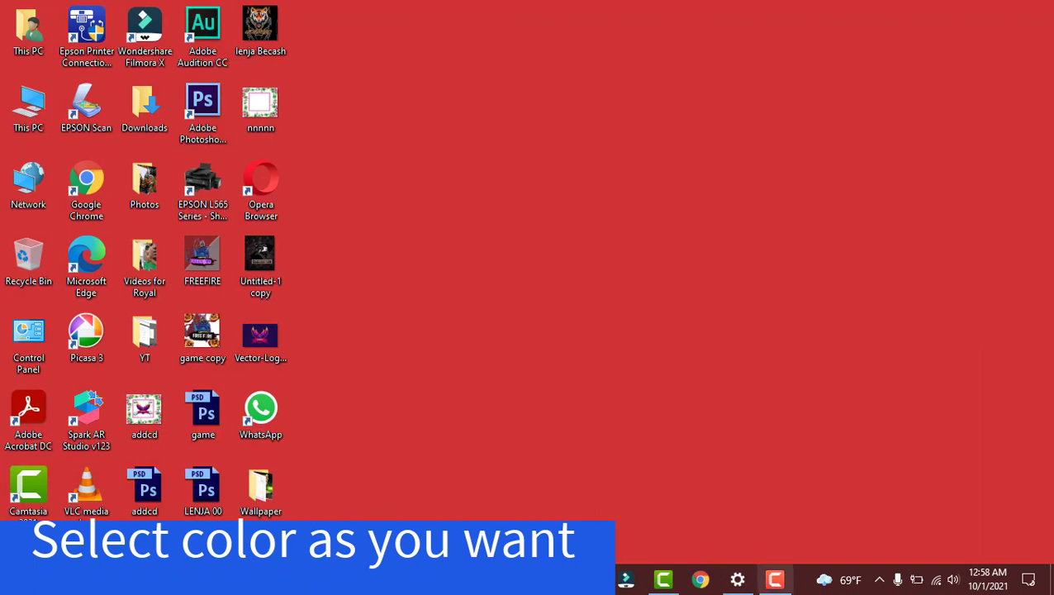
- Return to the Background settings and switch the desktop background type to Slideshow
left_click(739, 581)
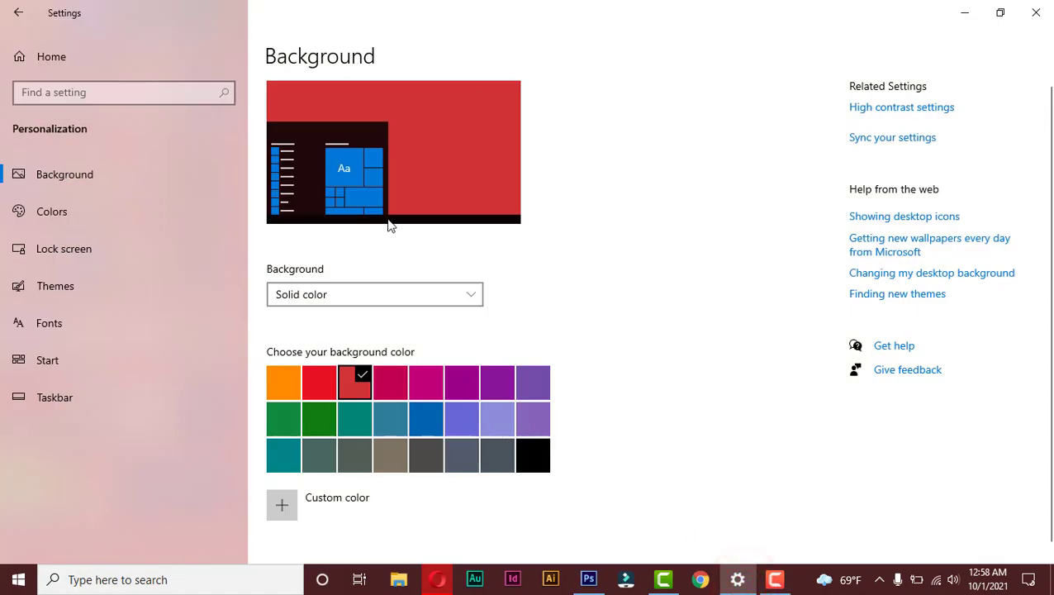
left_click(366, 291)
left_click(346, 319)
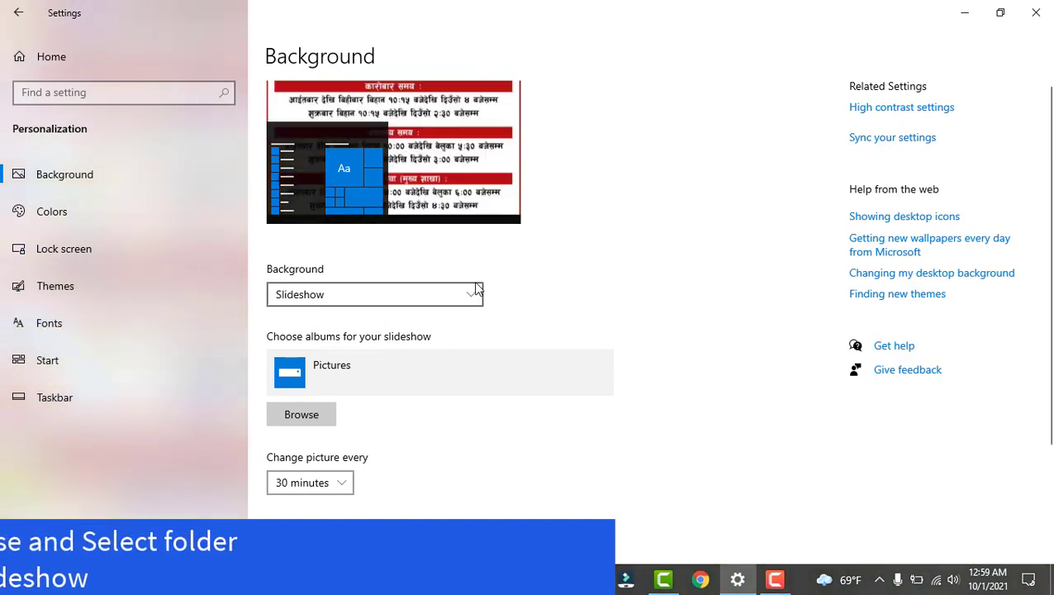
- Choose the Wallpaper folder on the Desktop as the slideshow album
left_click(320, 419)
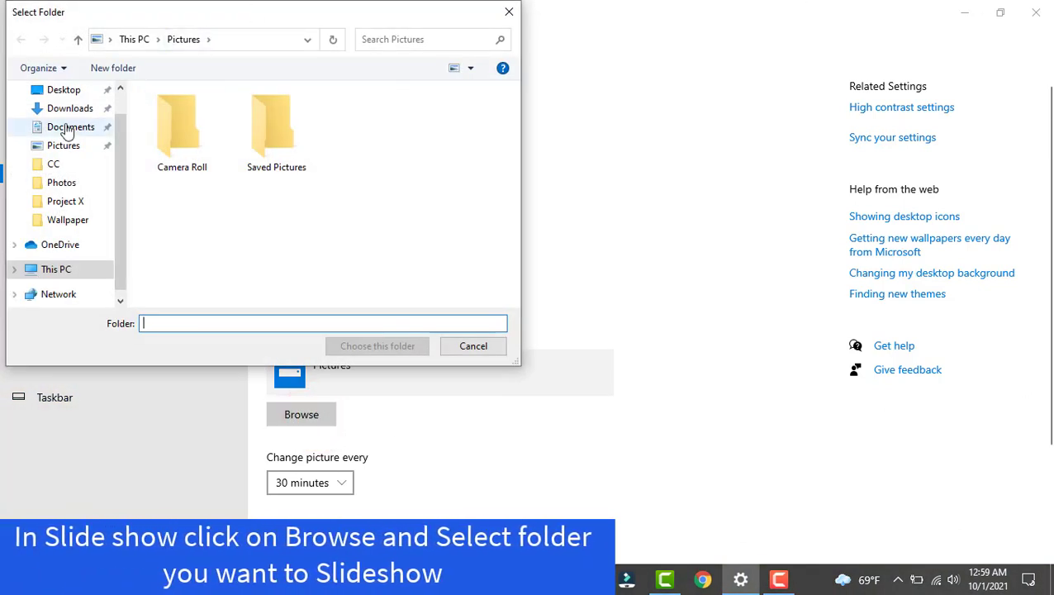
left_click(50, 89)
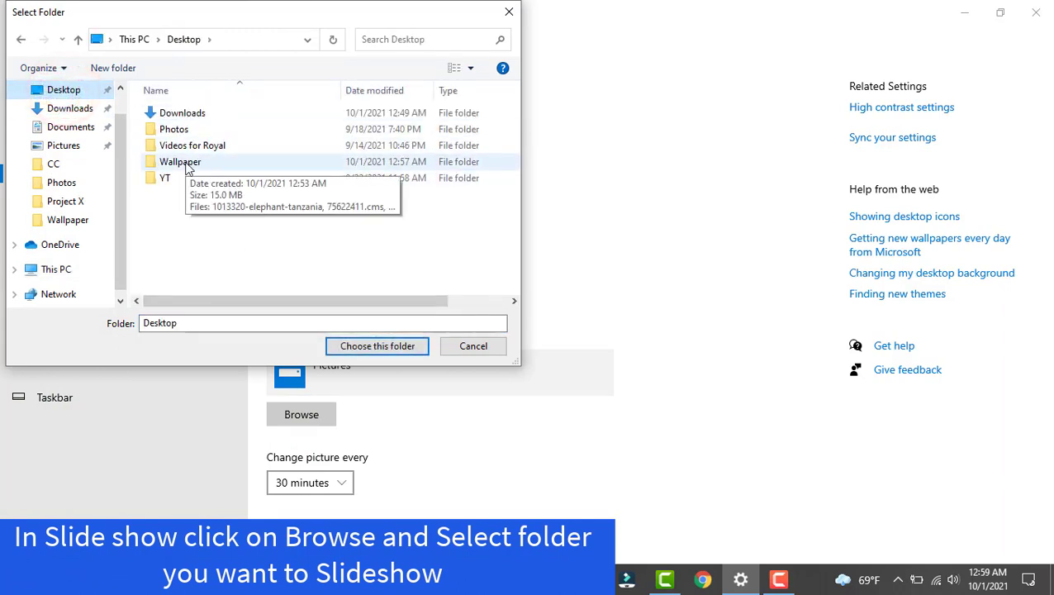
double_click(183, 164)
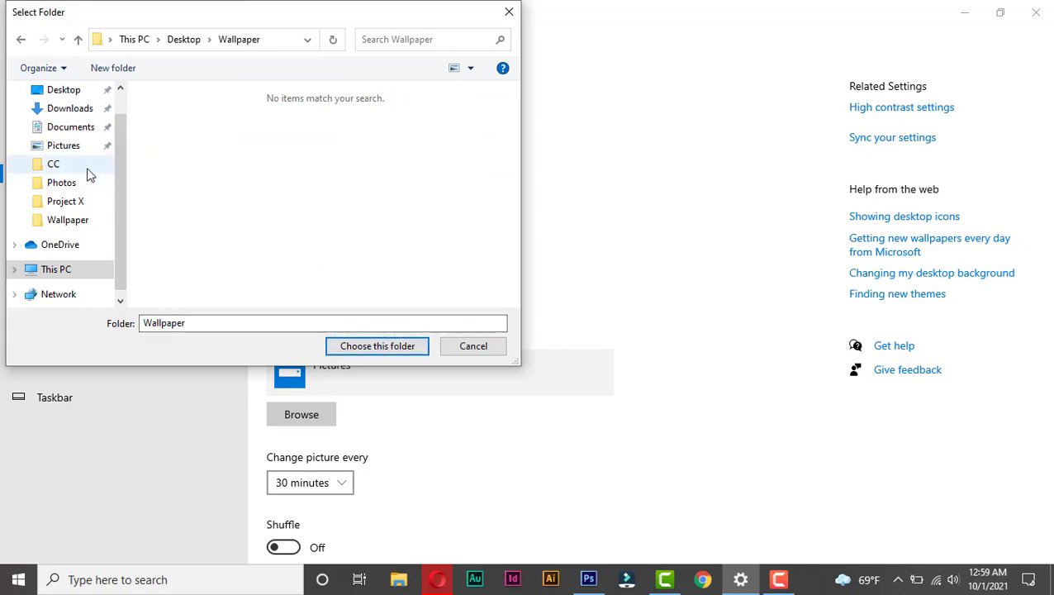
left_click(66, 90)
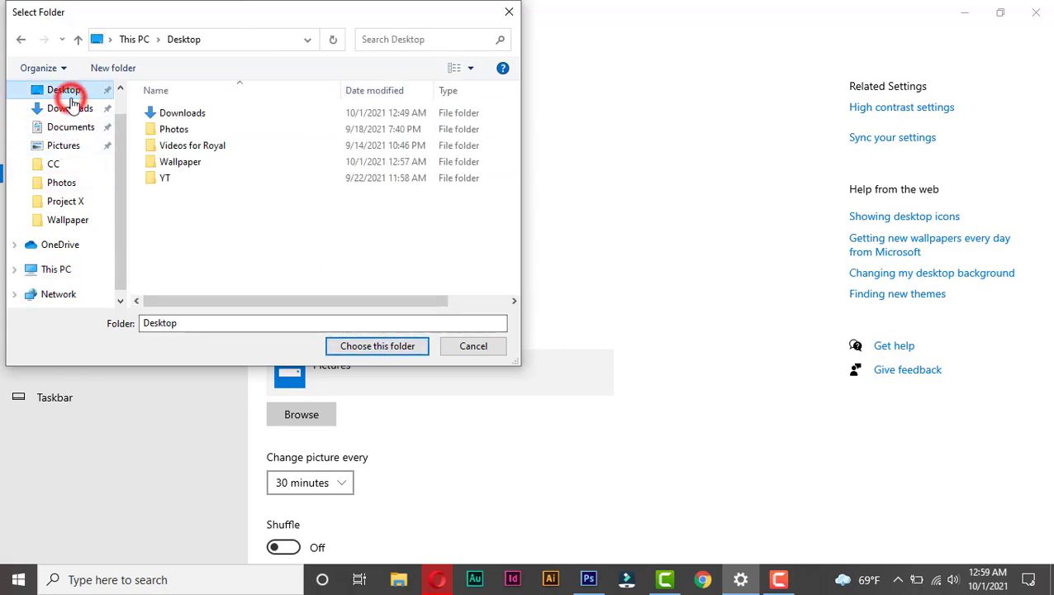
left_click(180, 162)
left_click(363, 355)
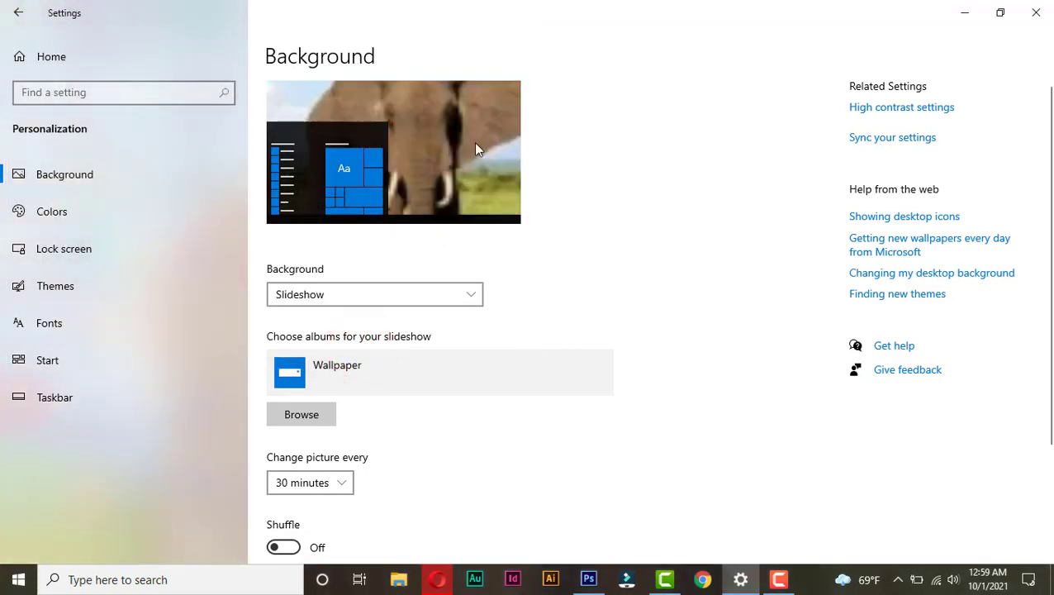
- Check the slideshow wallpaper on the desktop and refresh the desktop
left_click(739, 579)
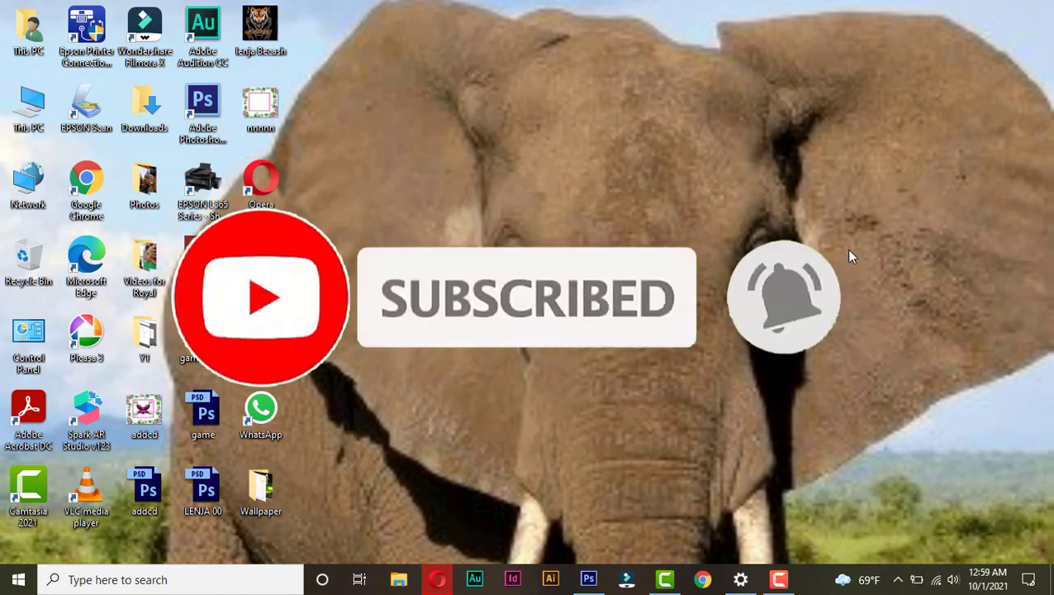
left_click(743, 574)
scroll(377, 317, "down", 3)
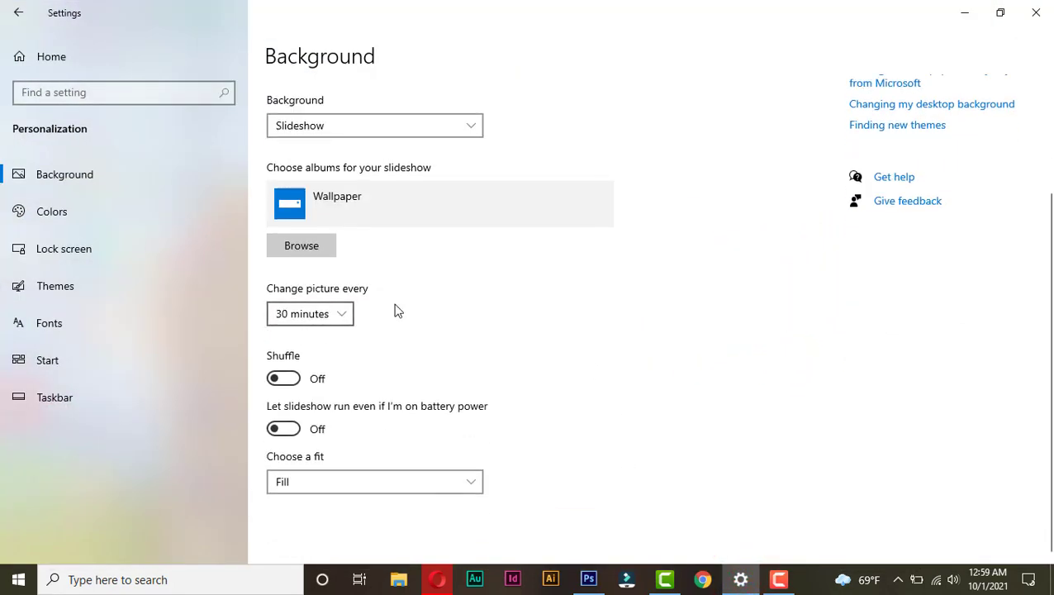
left_click(749, 583)
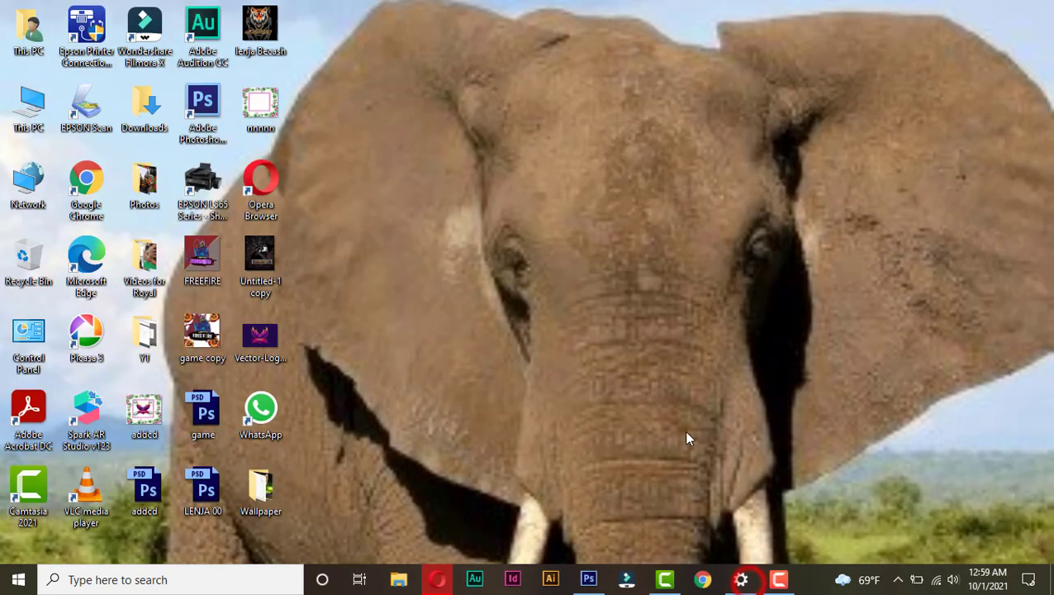
right_click(652, 406)
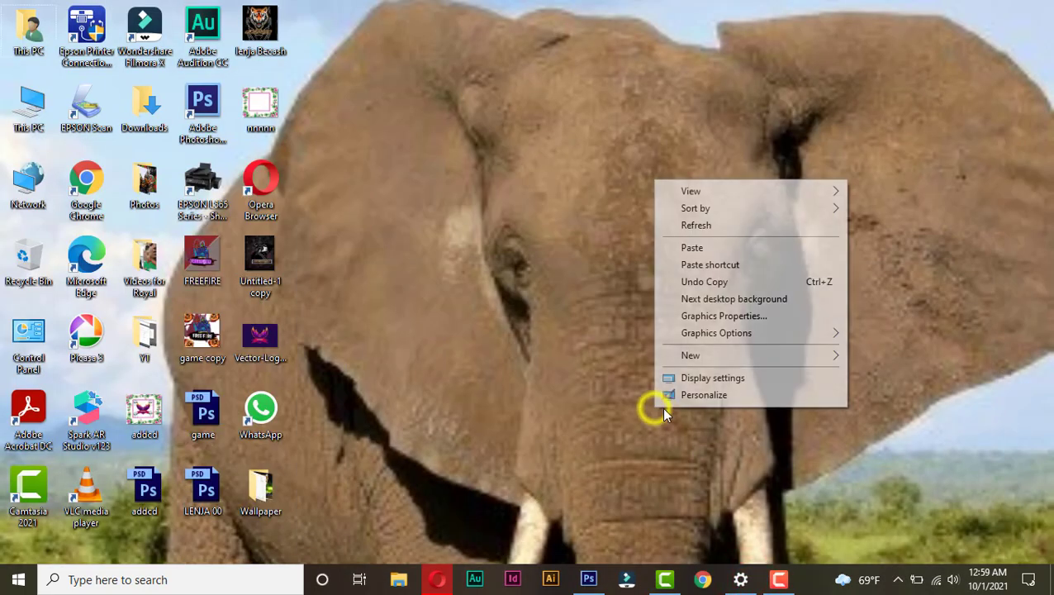
left_click(722, 232)
- Set the slideshow in the Background settings to change the picture every 1 minute
left_click(741, 578)
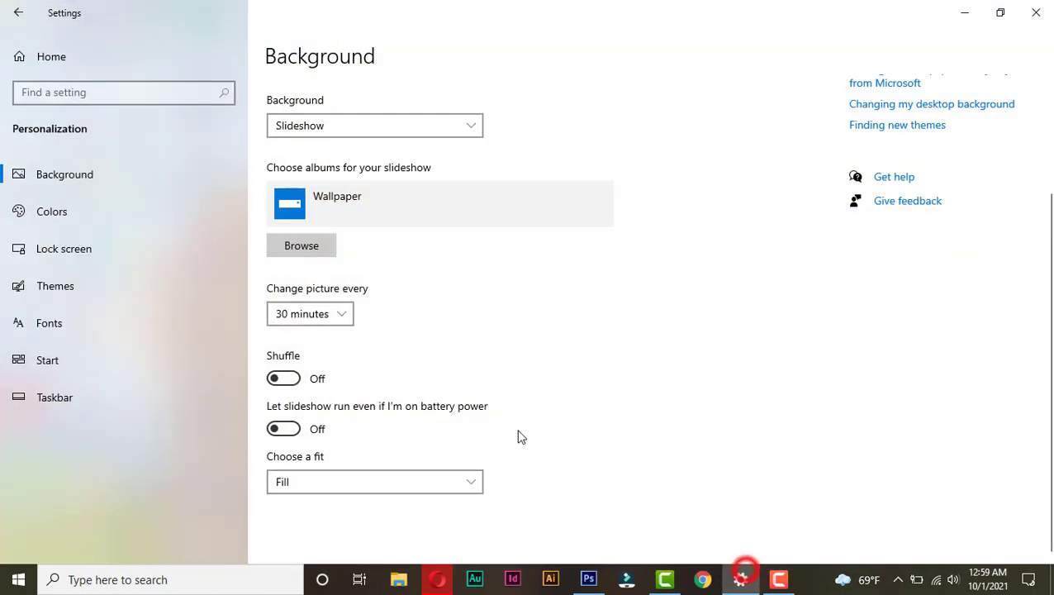
left_click(339, 311)
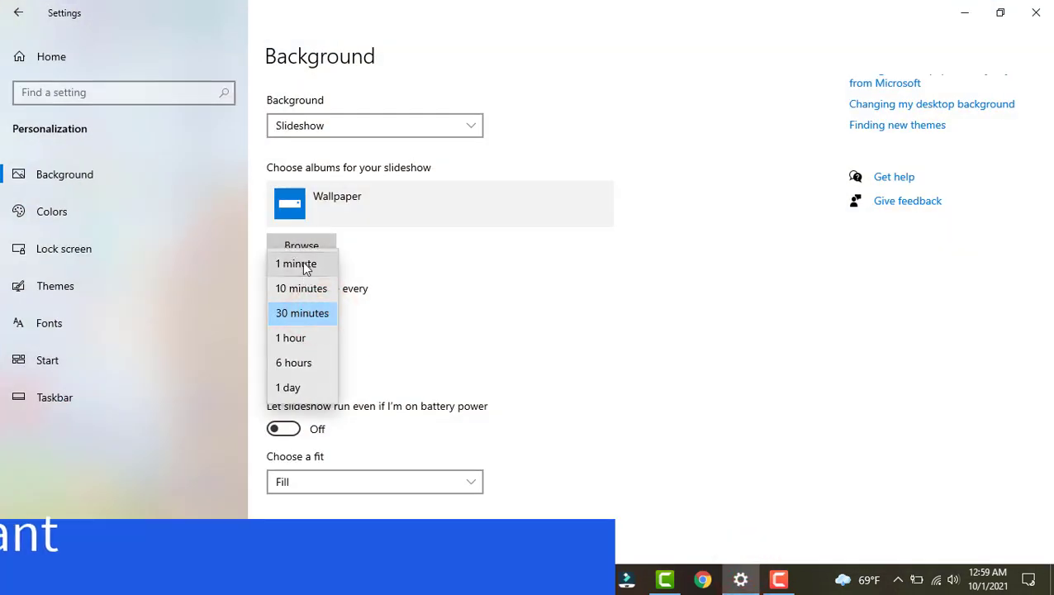
left_click(305, 264)
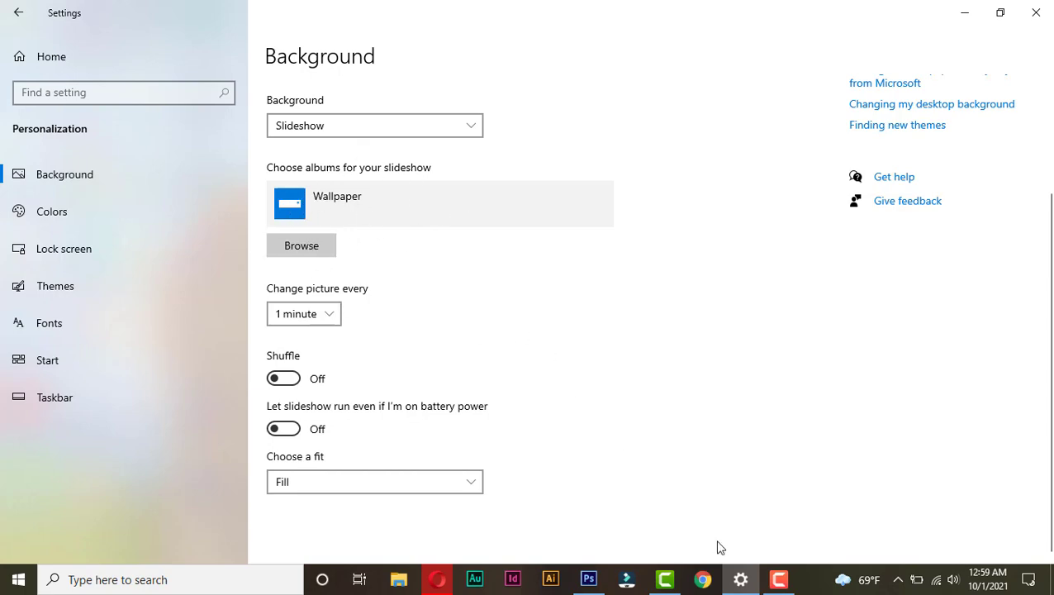
- View the desktop with the 1-minute slideshow running, refresh it, and return to the Background settings
left_click(738, 570)
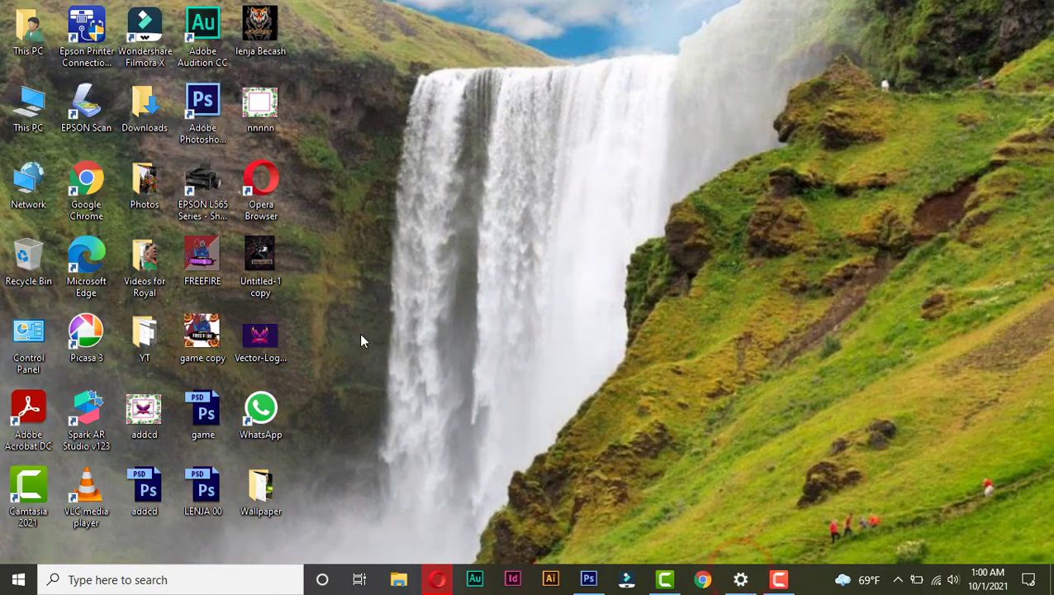
right_click(652, 301)
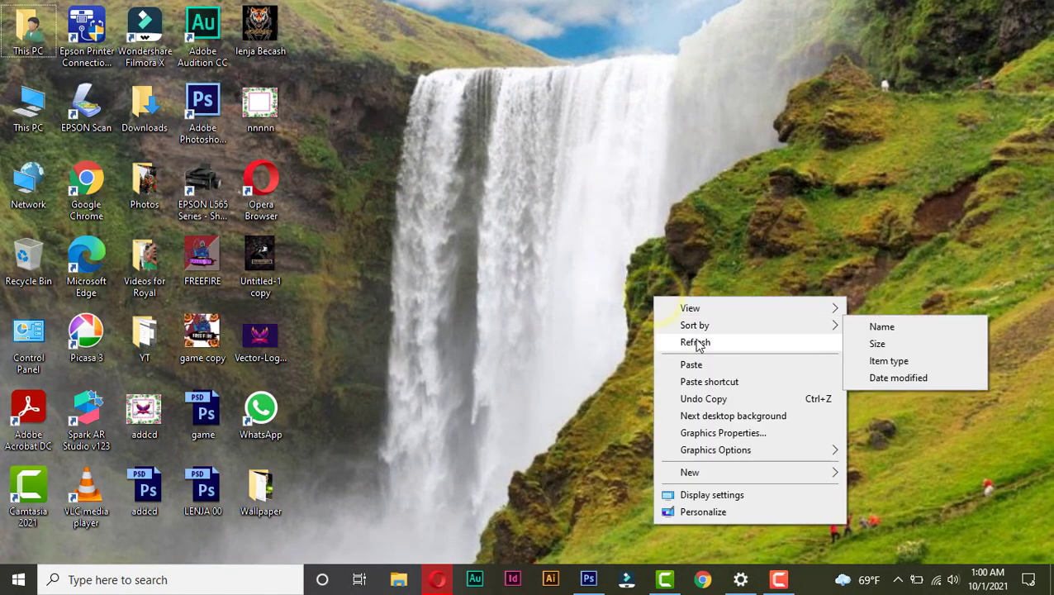
left_click(695, 339)
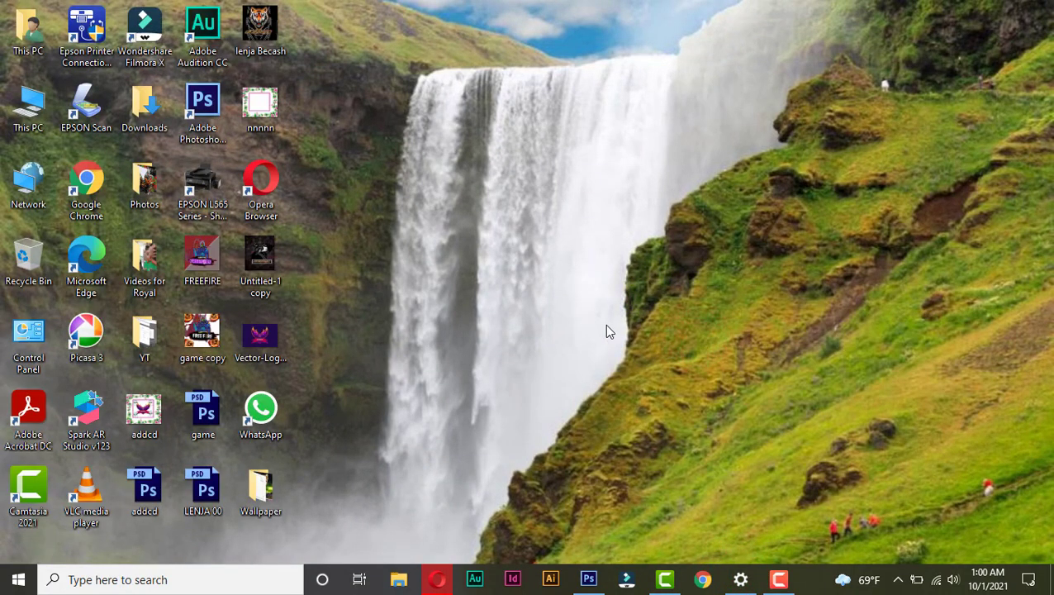
left_click(739, 580)
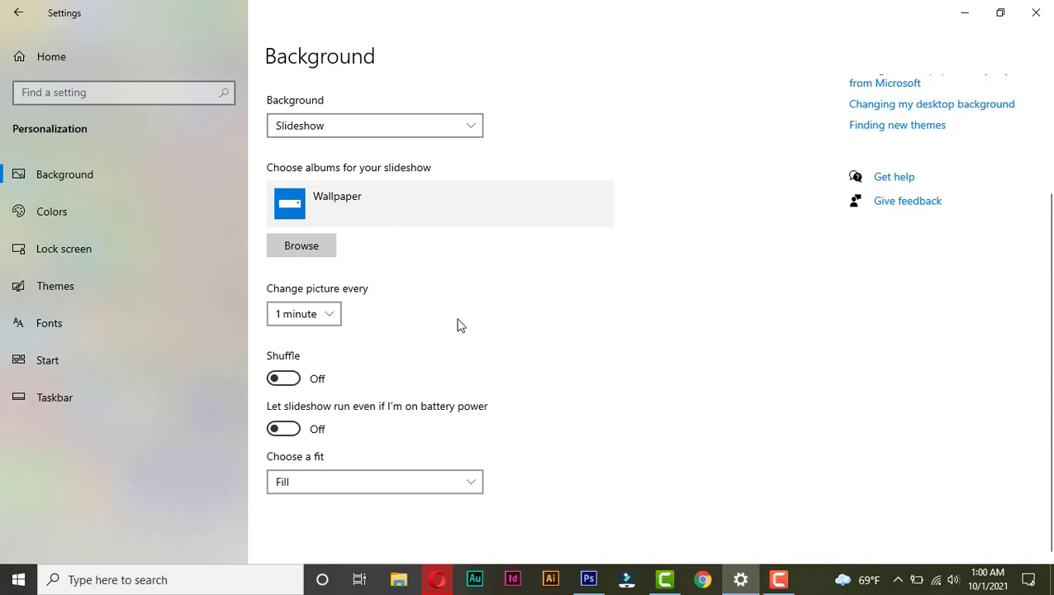
scroll(457, 325, "up", 3)
scroll(457, 325, "down", 3)
scroll(457, 325, "up", 3)
scroll(456, 325, "down", 3)
left_click(730, 562)
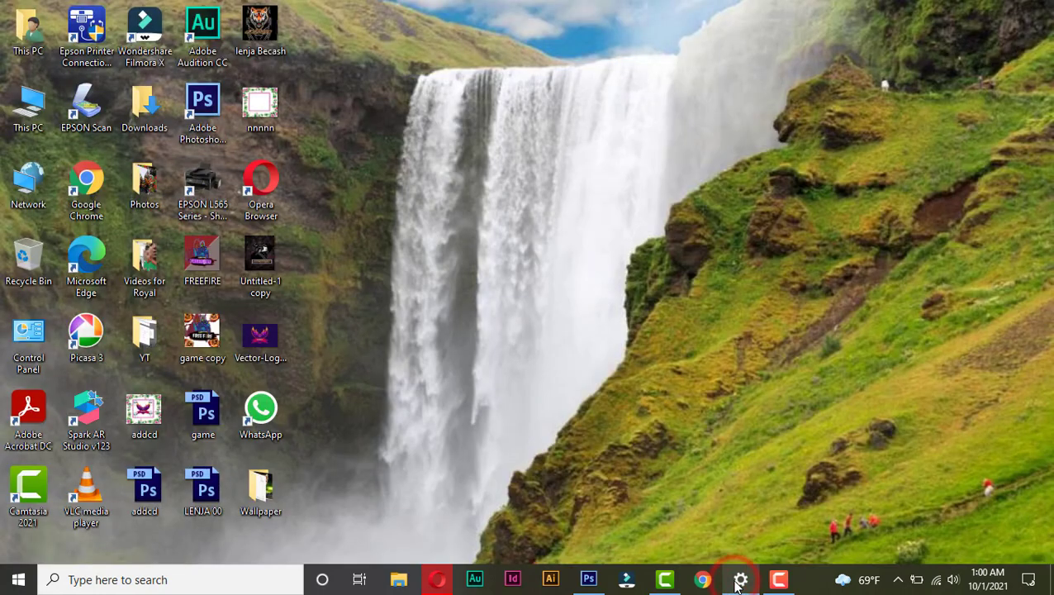
left_click(730, 562)
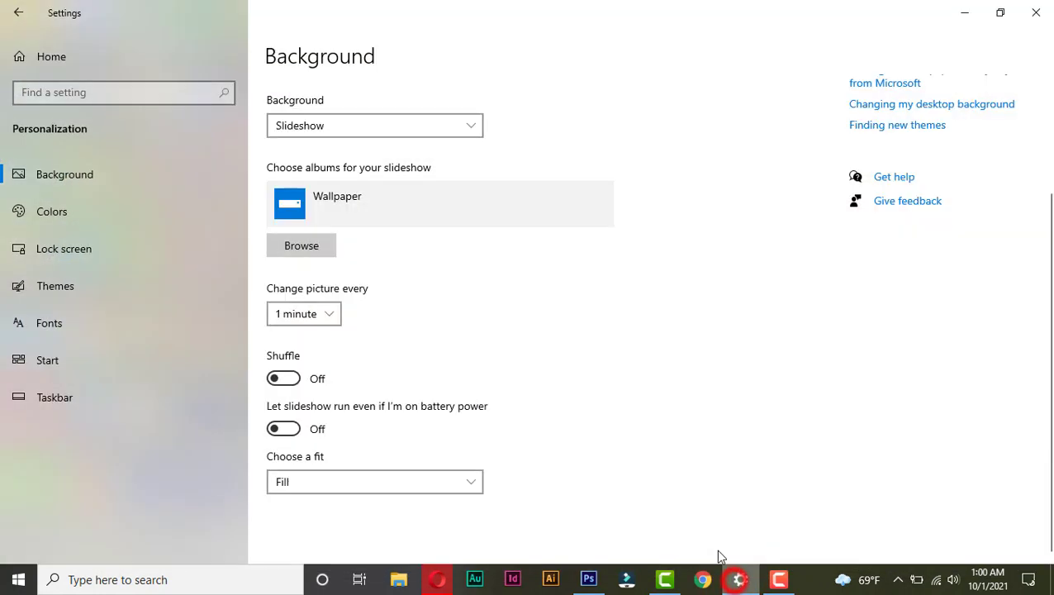
- Try out the Shuffle switch and the option that lets the slideshow run on battery power
left_click(296, 382)
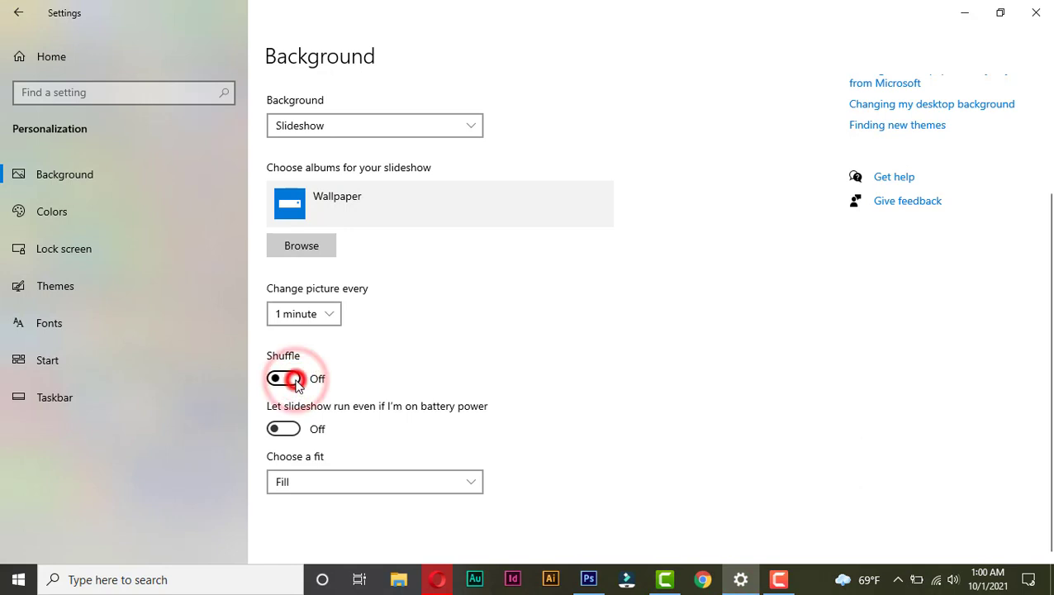
left_click(285, 428)
left_click(286, 428)
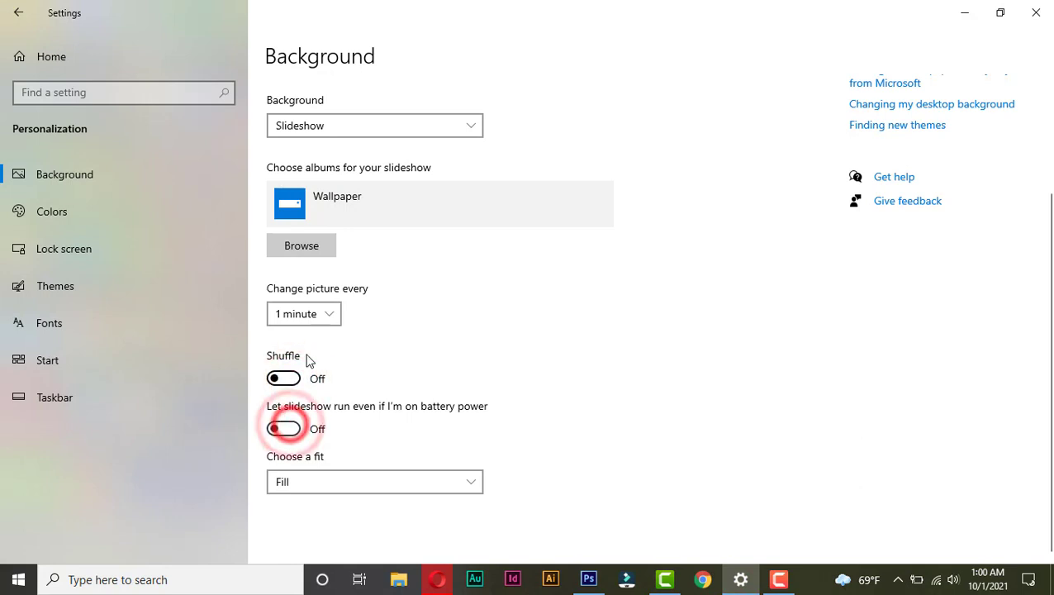
- Switch the background type to Picture, choose image-3-tollywood-actress-list-8280 from the Desktop's Wallpaper folder, and check it on the desktop
left_click(306, 131)
left_click(297, 83)
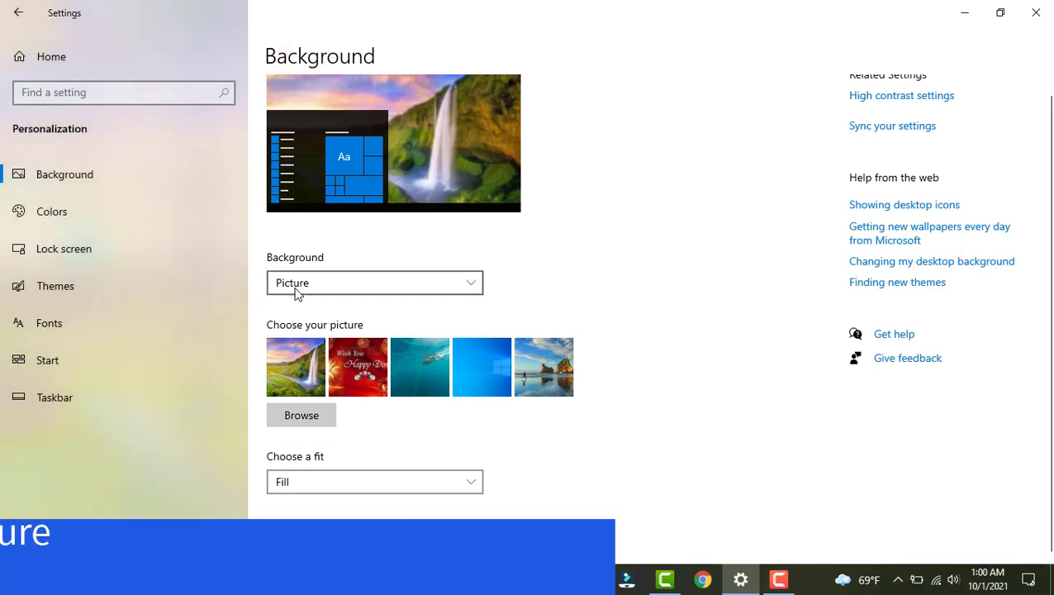
left_click(302, 417)
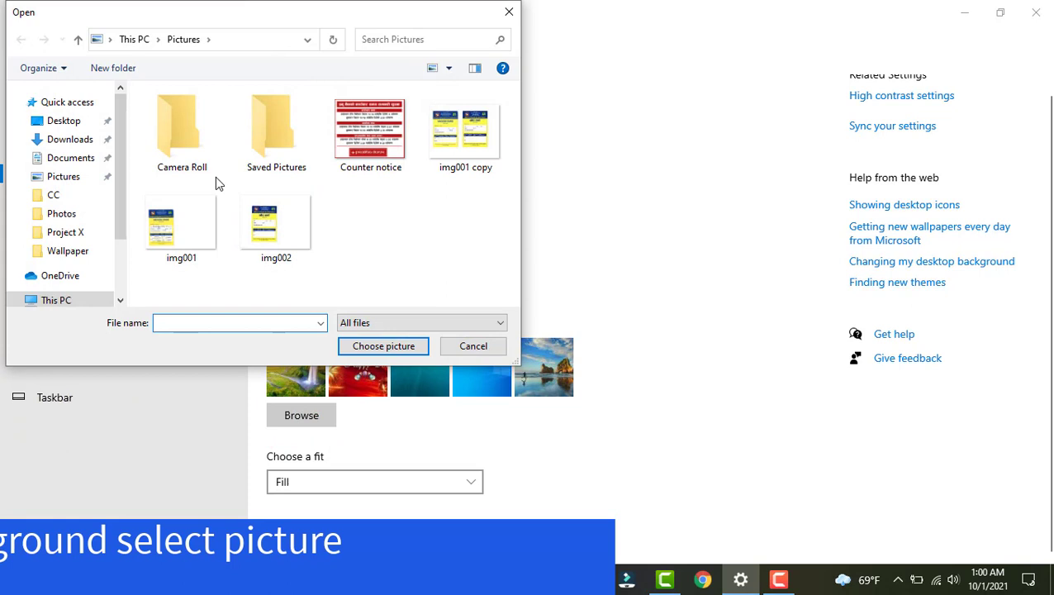
left_click(58, 122)
double_click(181, 162)
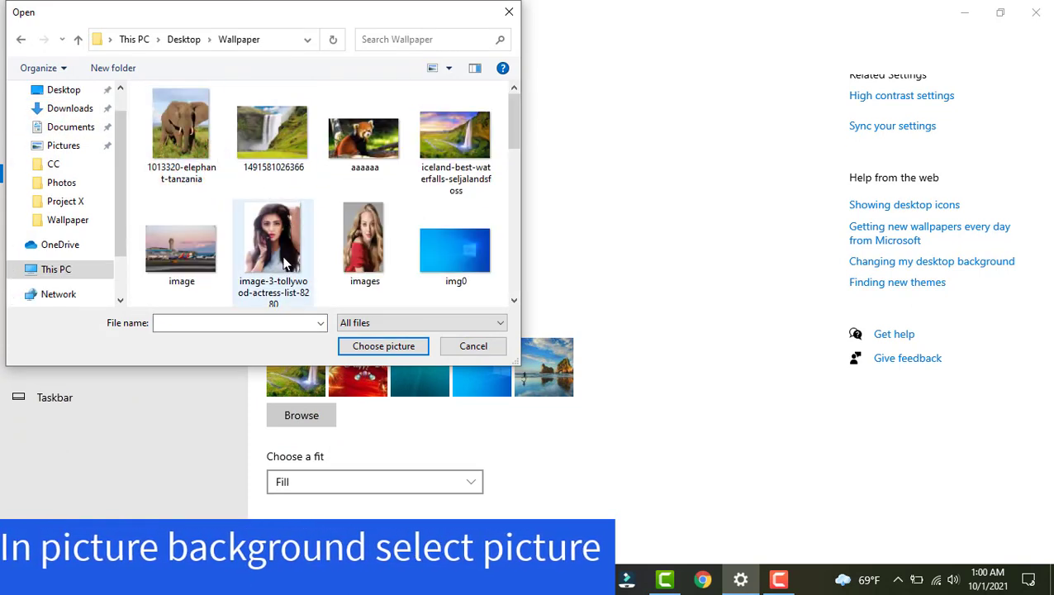
left_click(285, 224)
left_click(394, 346)
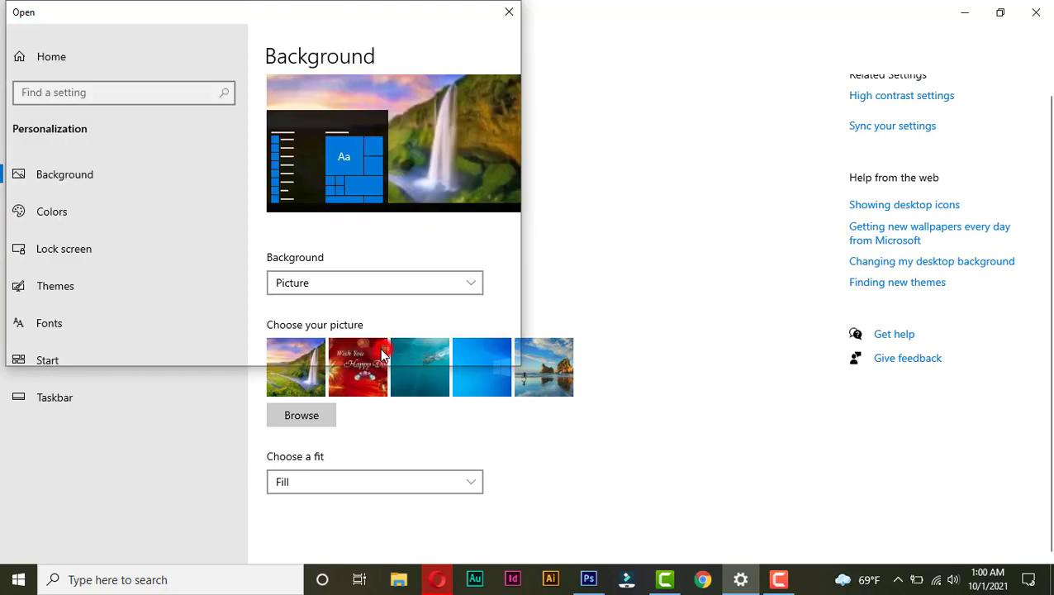
left_click(739, 579)
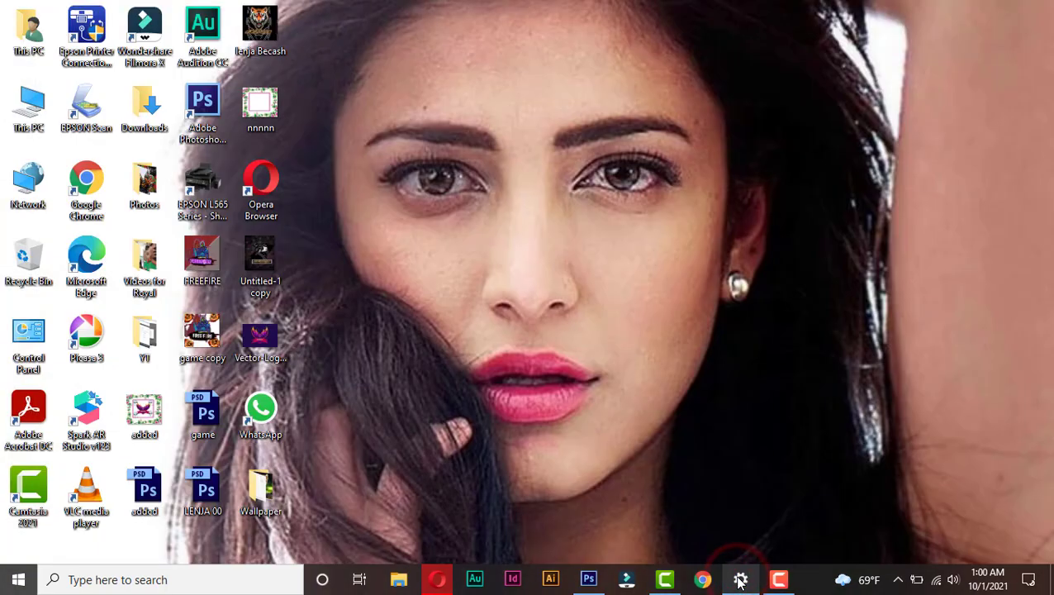
left_click(739, 579)
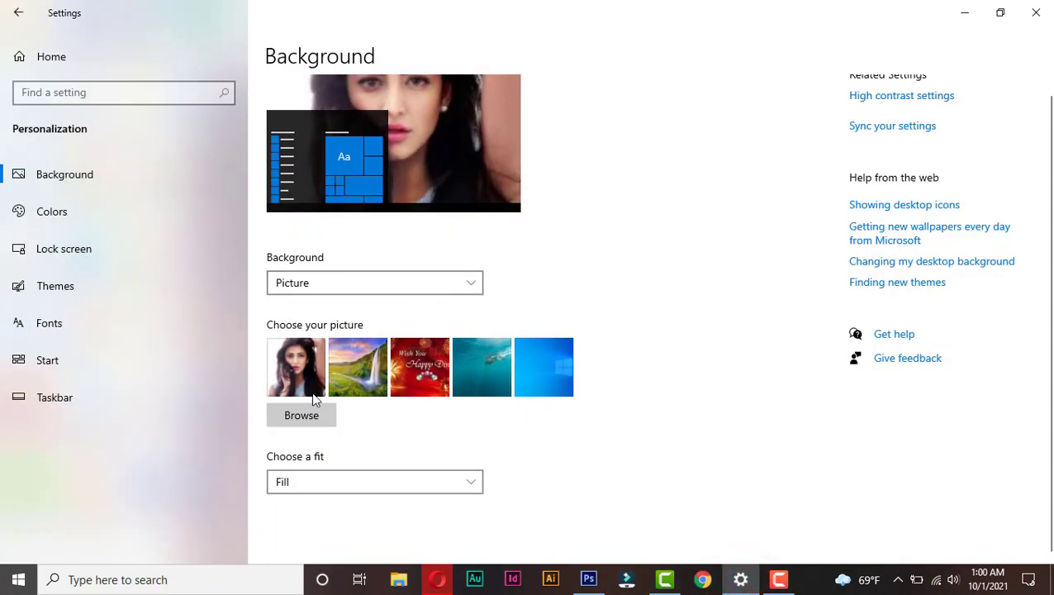
- Set the file named images from the Wallpaper folder as the background picture and view it on the desktop
left_click(312, 418)
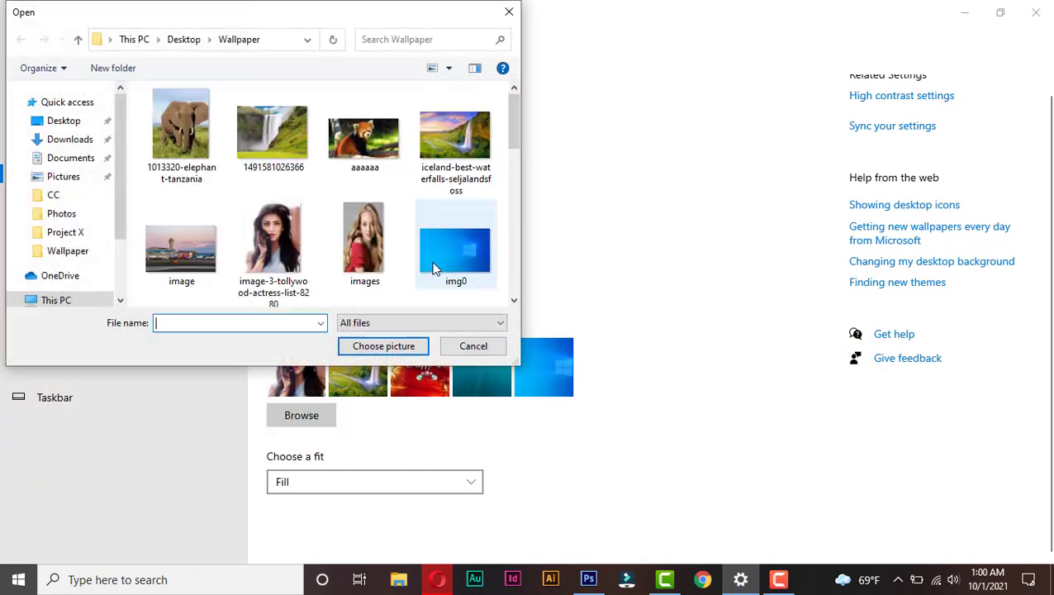
double_click(384, 248)
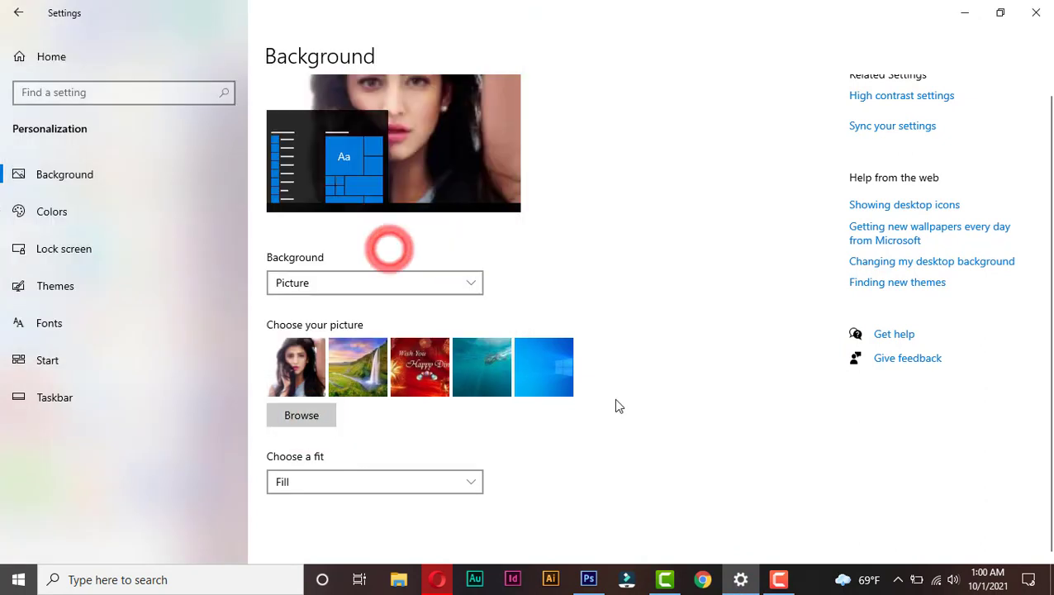
left_click(735, 578)
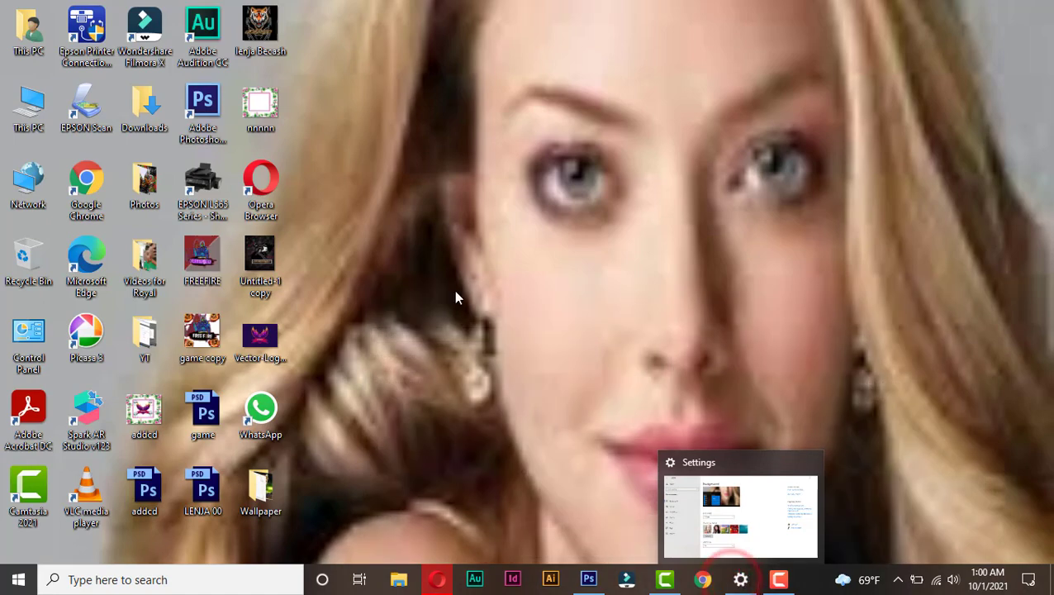
left_click(740, 579)
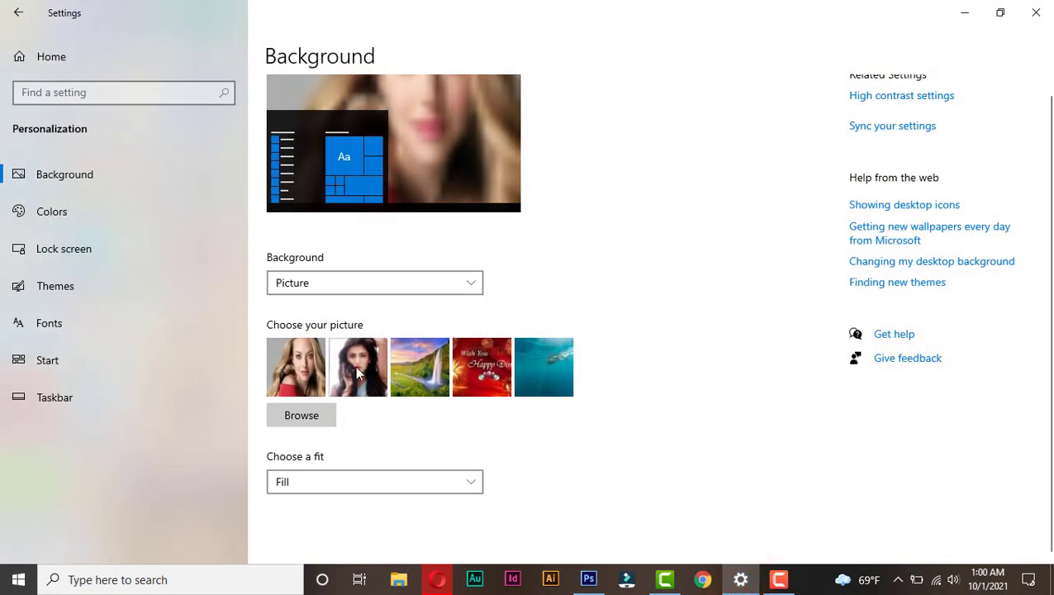
- Reapply the dark-haired woman's picture from the recent pictures as the background and check it on the desktop
left_click(745, 580)
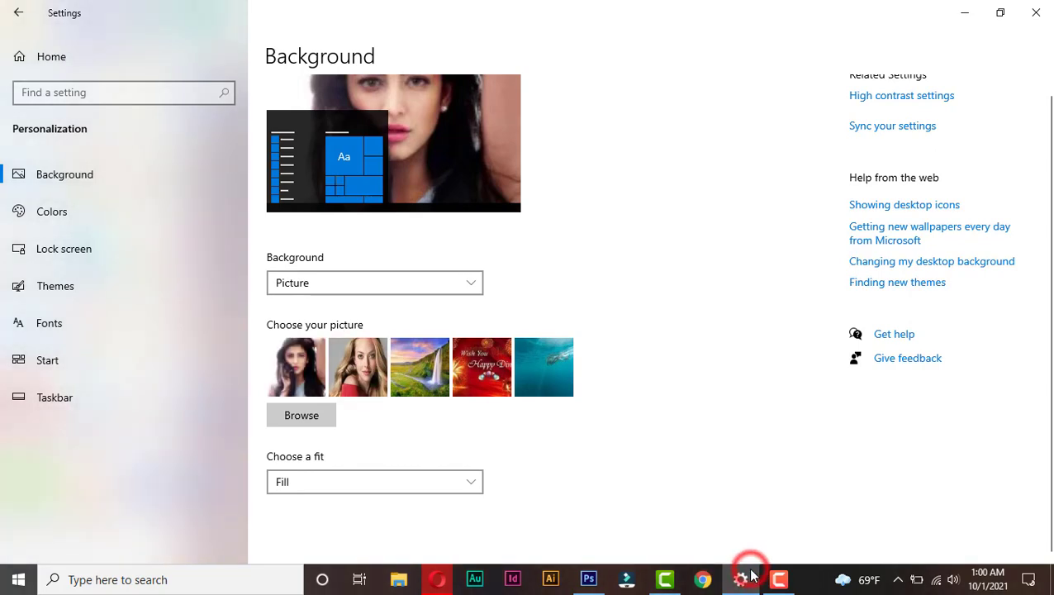
left_click(743, 580)
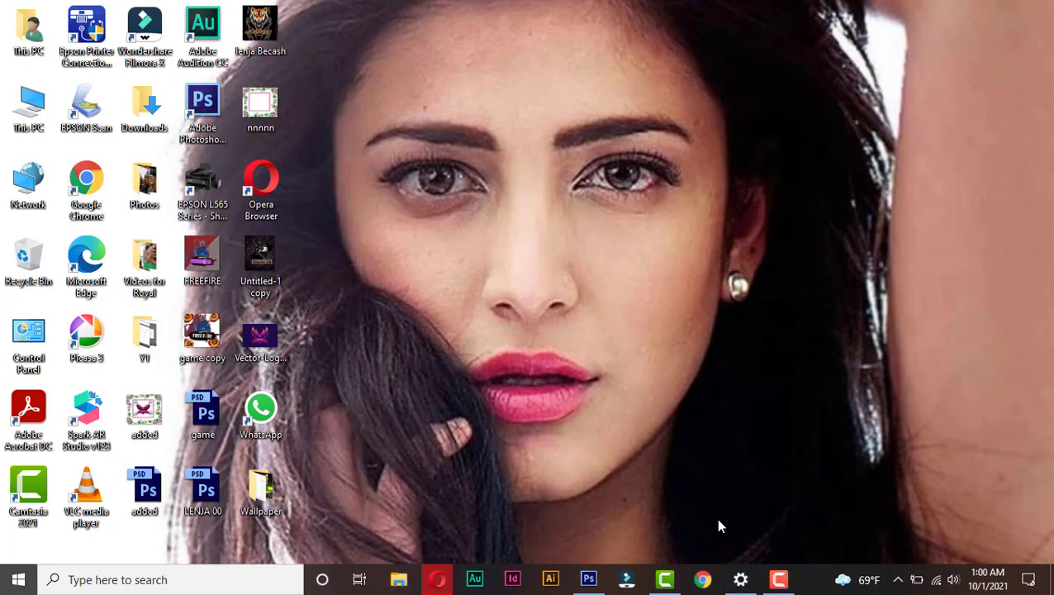
left_click(739, 581)
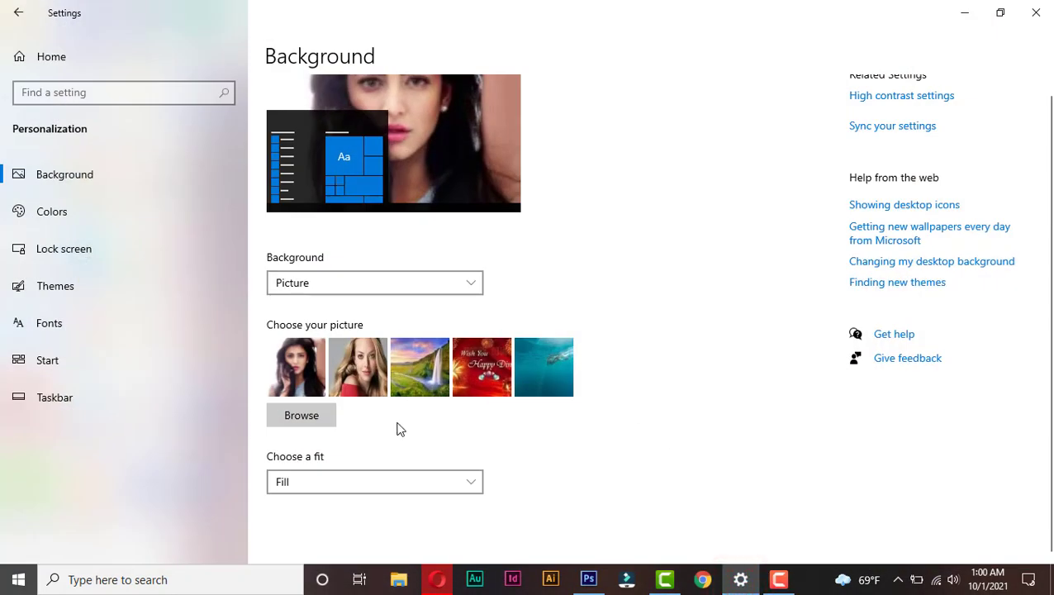
- Set the background picture's fit to Fit, check it on the desktop and return to the Background settings
left_click(322, 487)
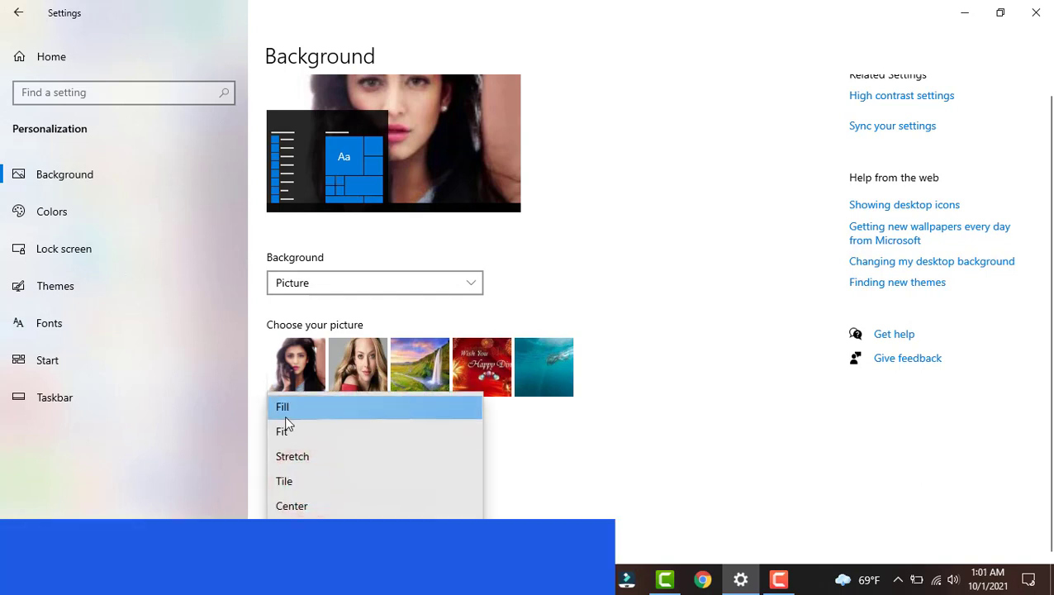
left_click(308, 431)
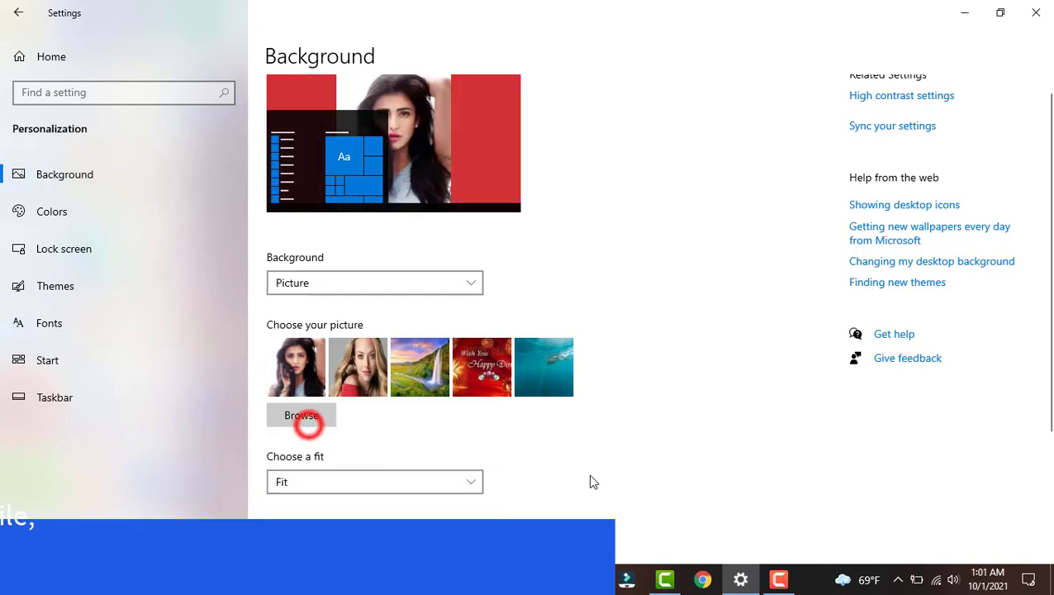
left_click(741, 580)
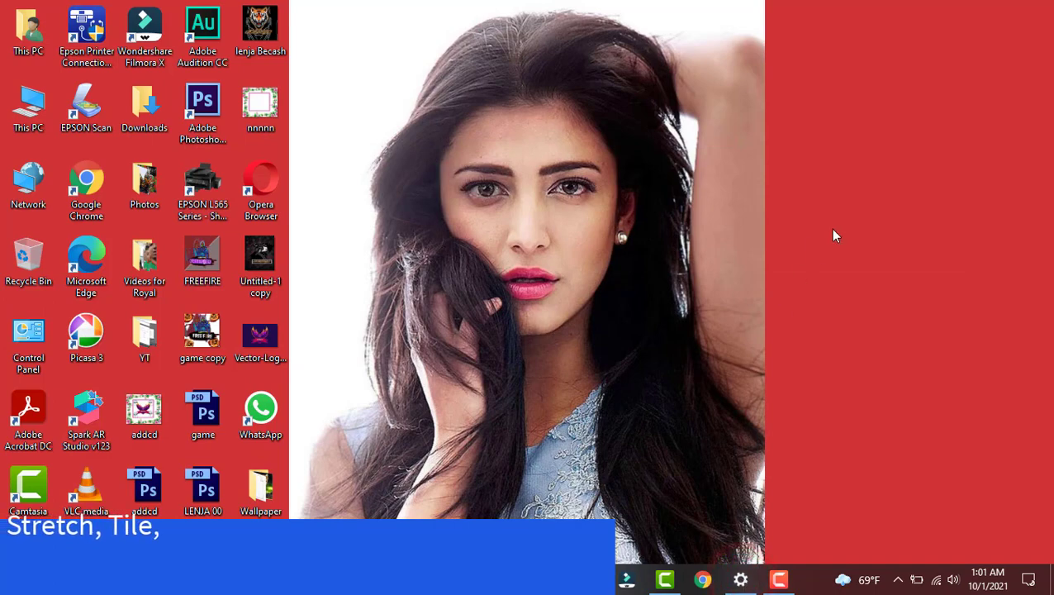
left_click(734, 582)
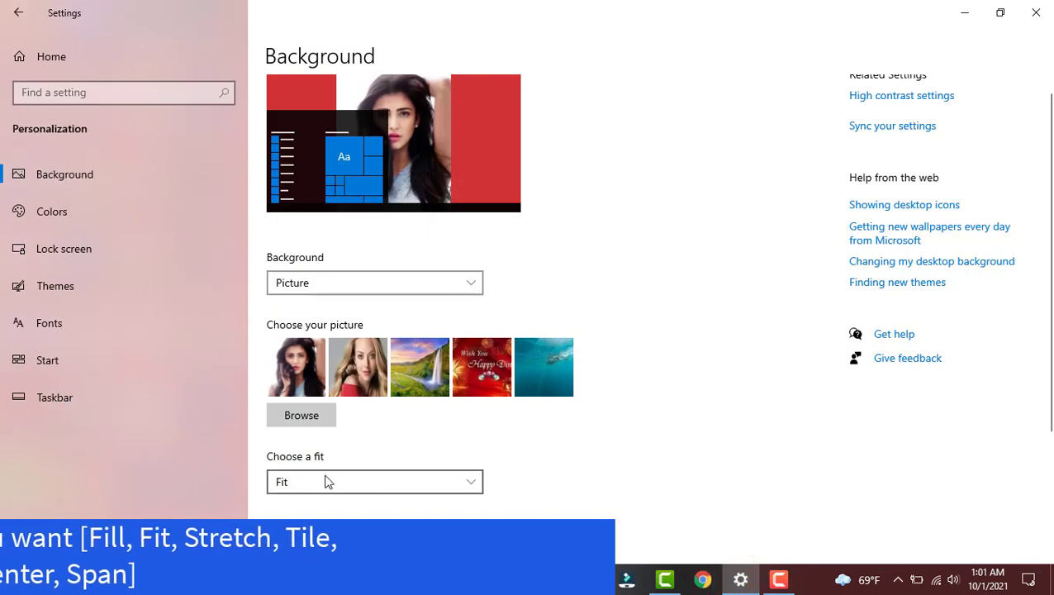
- Try the Stretch fit for the picture, switch it to Tile and check the tiled background on the desktop
left_click(327, 481)
left_click(304, 457)
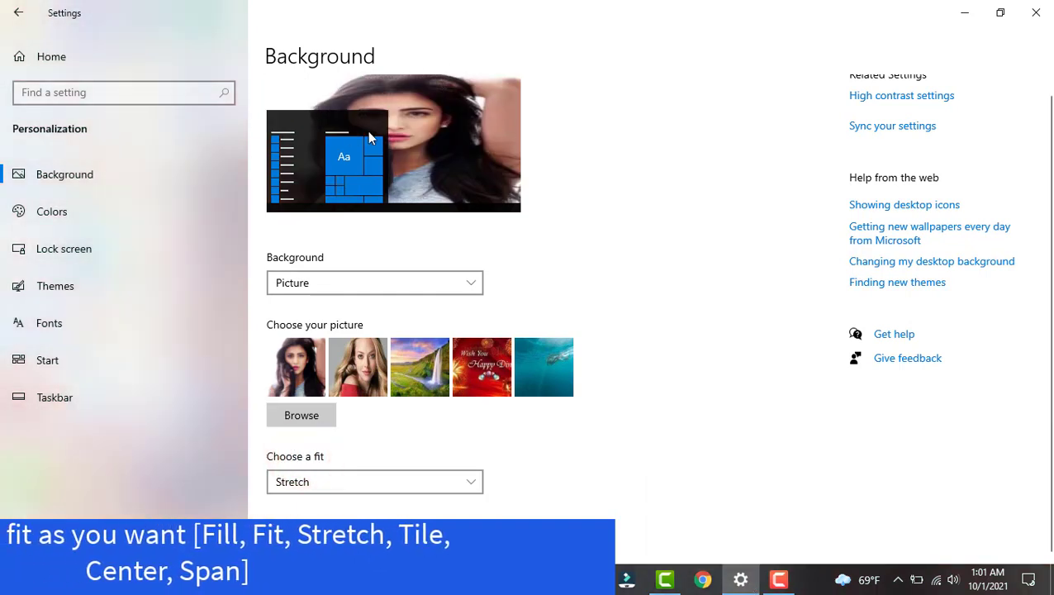
left_click(347, 488)
left_click(317, 482)
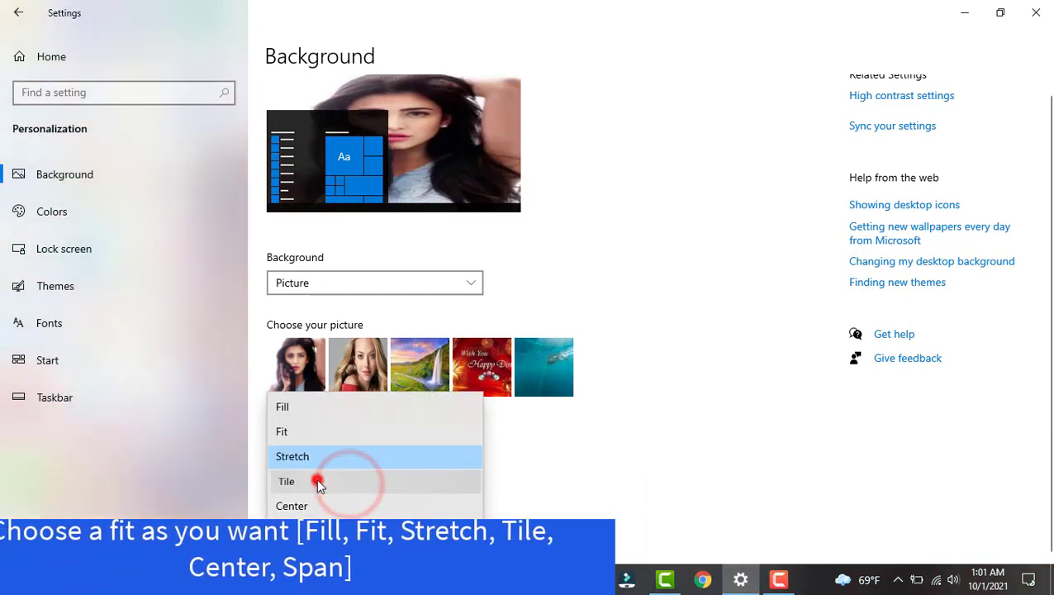
left_click(728, 584)
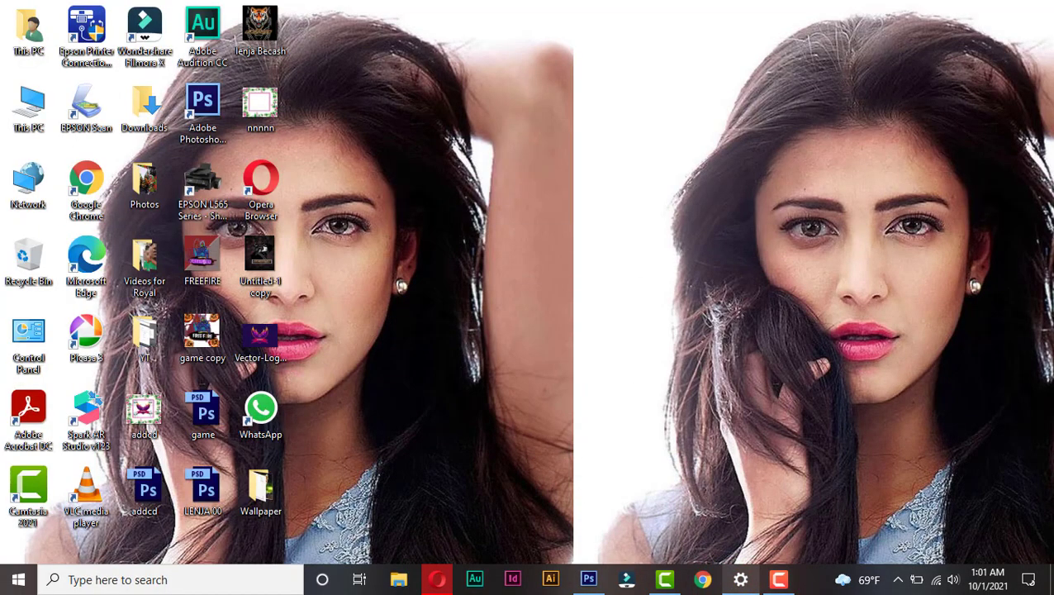
left_click(741, 582)
- Set the picture's fit to Center, view it on the desktop and return to the Background settings
left_click(347, 484)
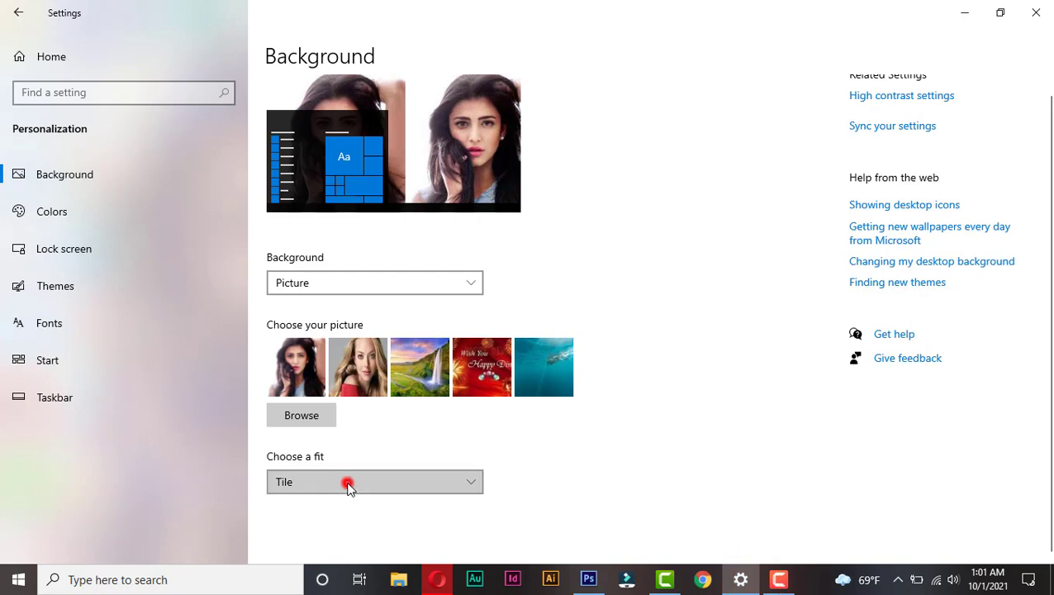
left_click(308, 506)
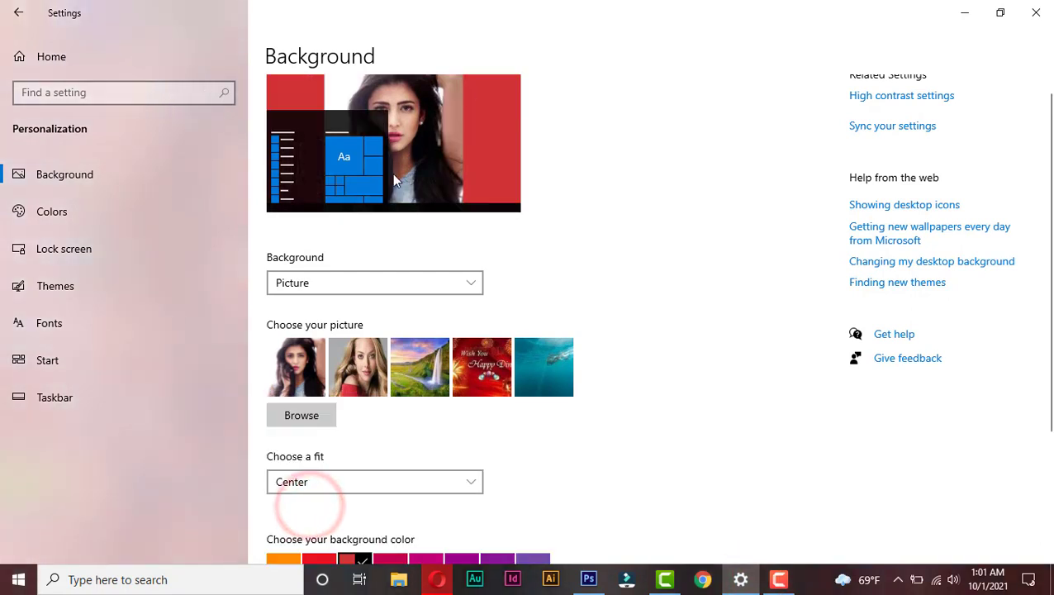
left_click(752, 574)
left_click(751, 574)
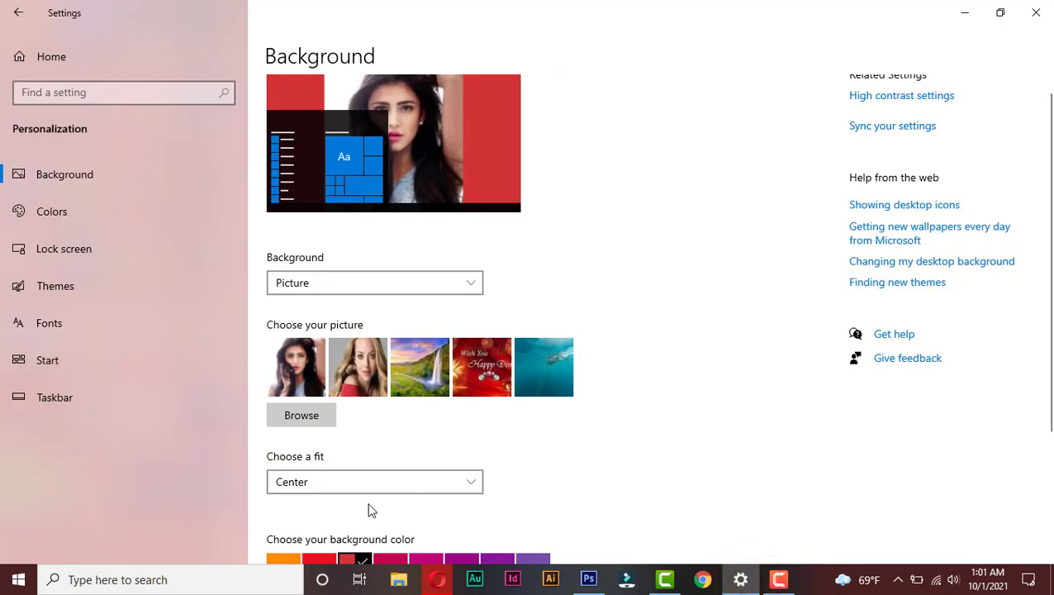
- Set the picture's fit to Span, view it on the desktop and return to the Background settings
left_click(322, 477)
left_click(303, 502)
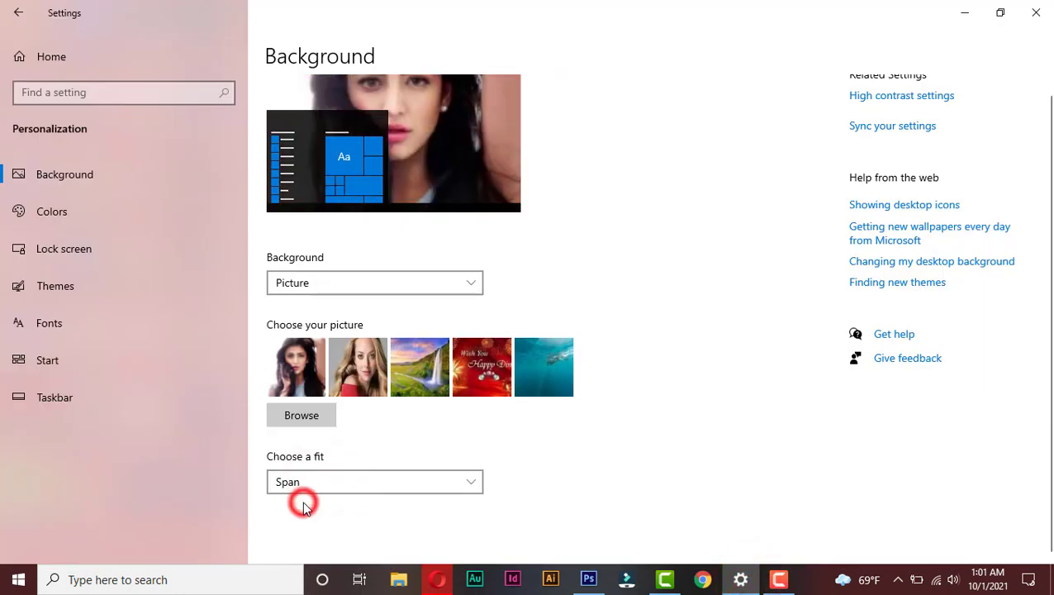
left_click(738, 578)
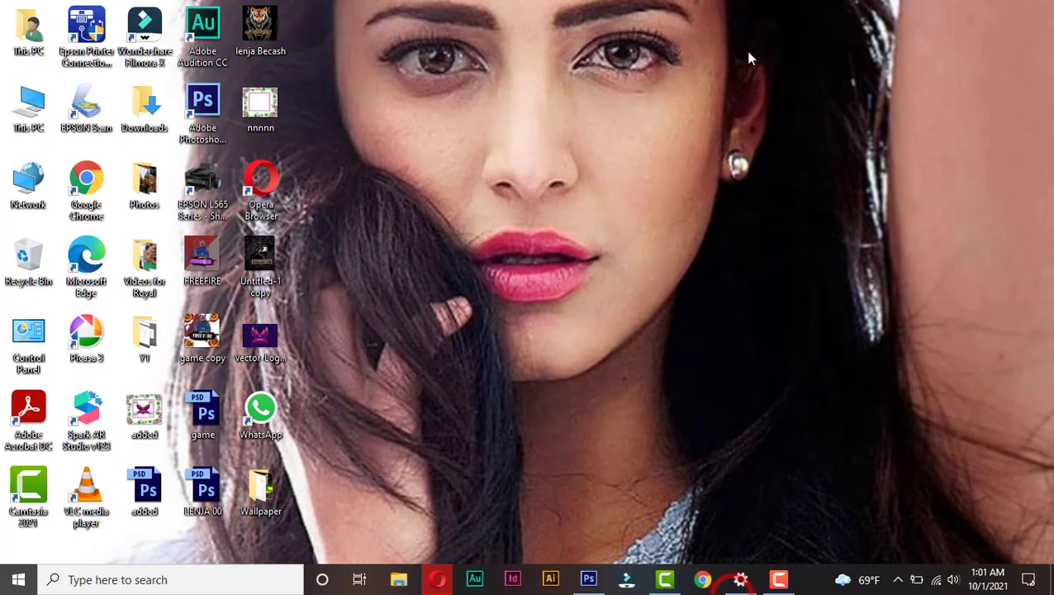
left_click(740, 582)
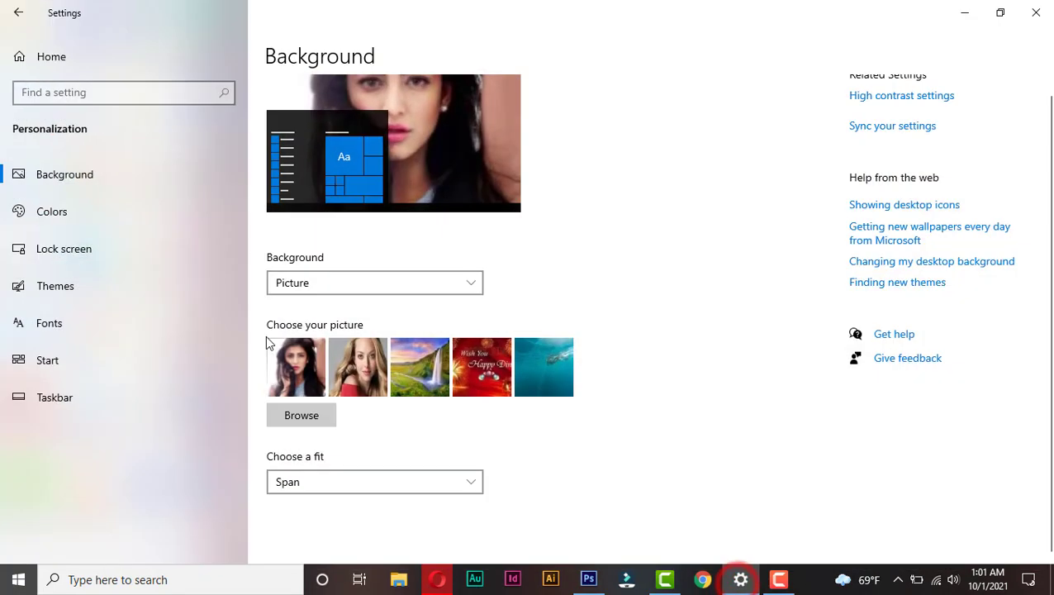
- Choose maxresdefault from the Desktop's Wallpaper folder as the background picture and check it on the desktop
left_click(298, 415)
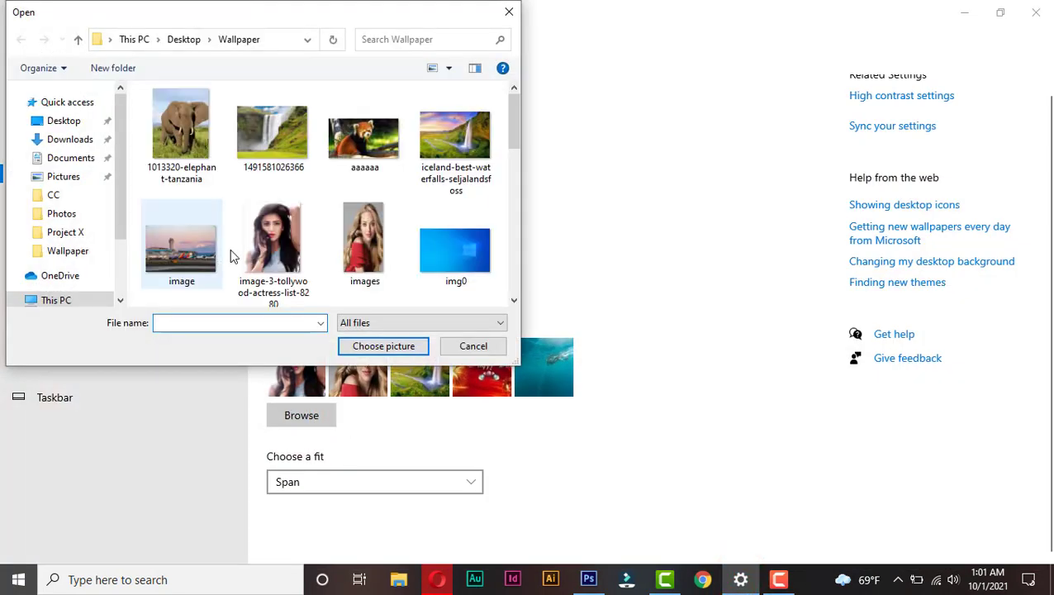
left_click(368, 147)
scroll(368, 165, "down", 5)
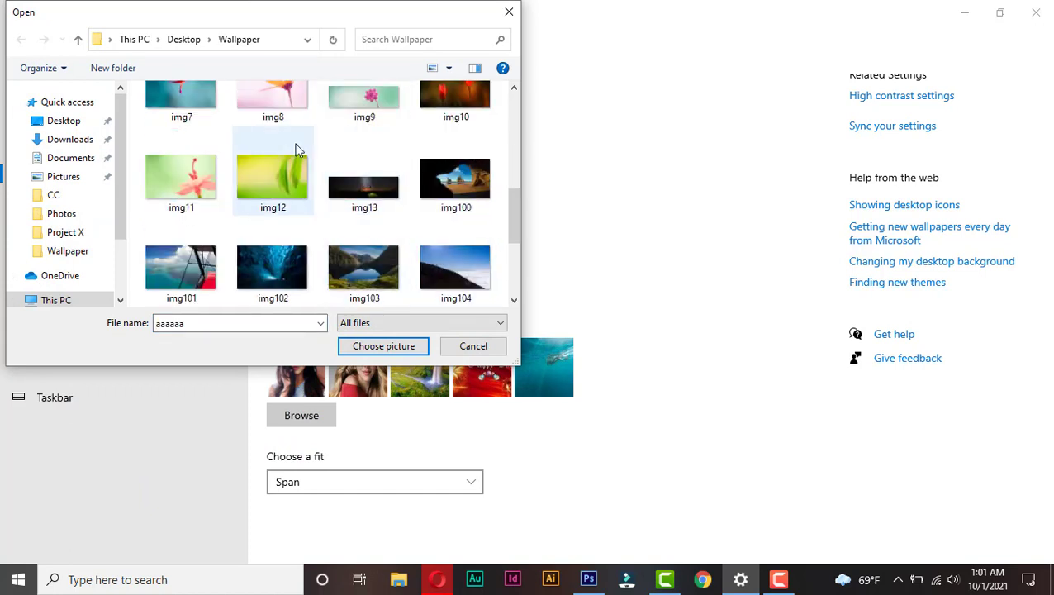
scroll(362, 239, "down", 1)
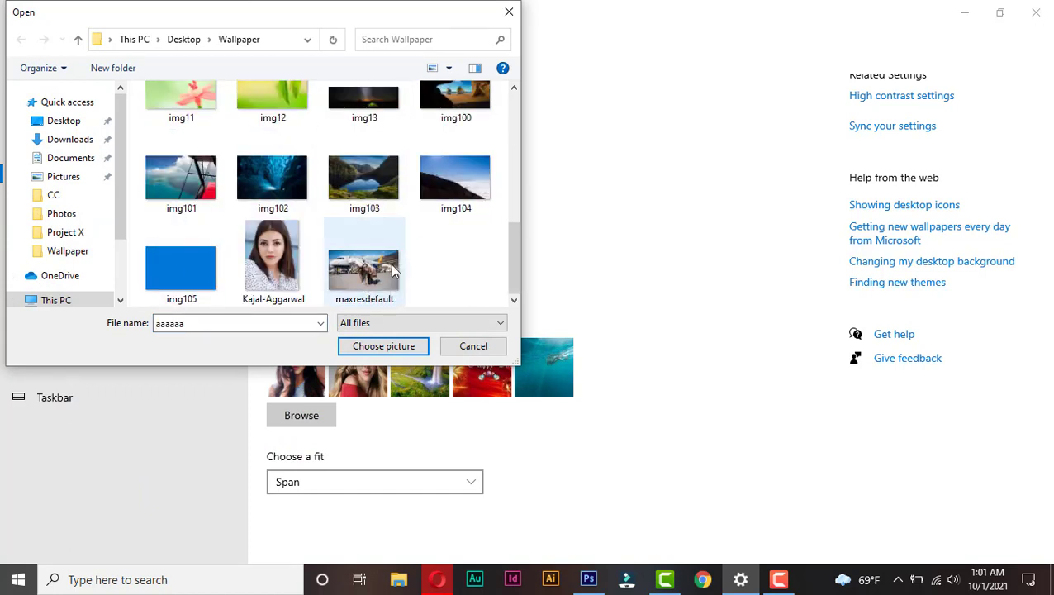
left_click(361, 272)
left_click(365, 346)
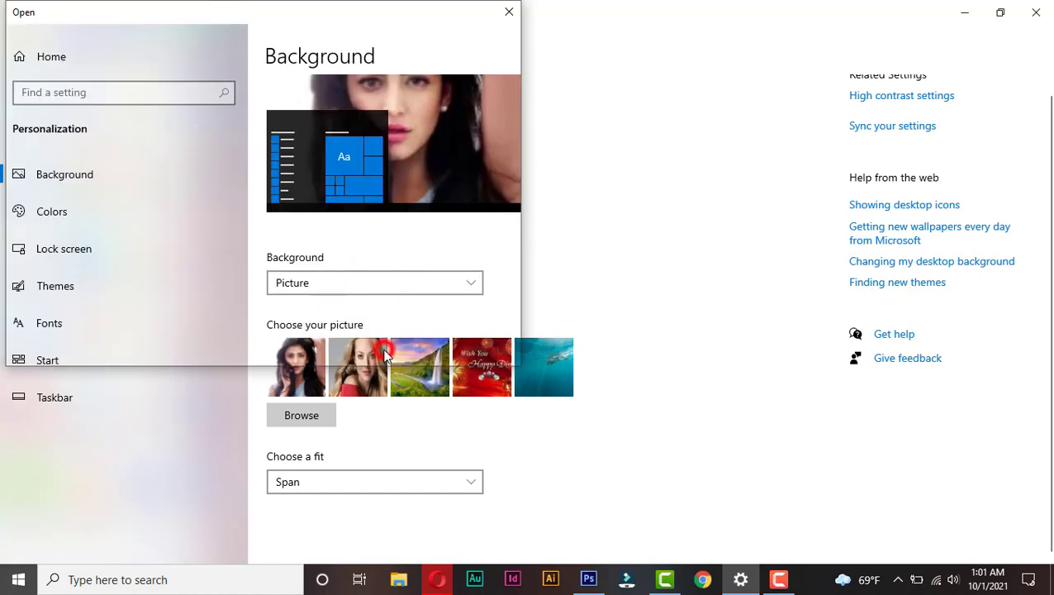
left_click(740, 579)
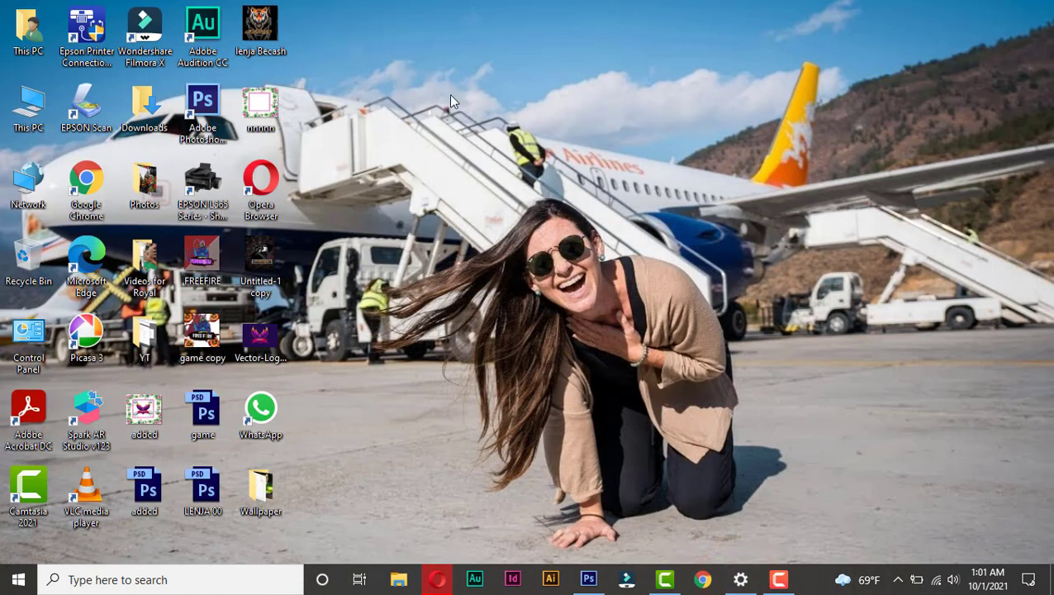
left_click(738, 575)
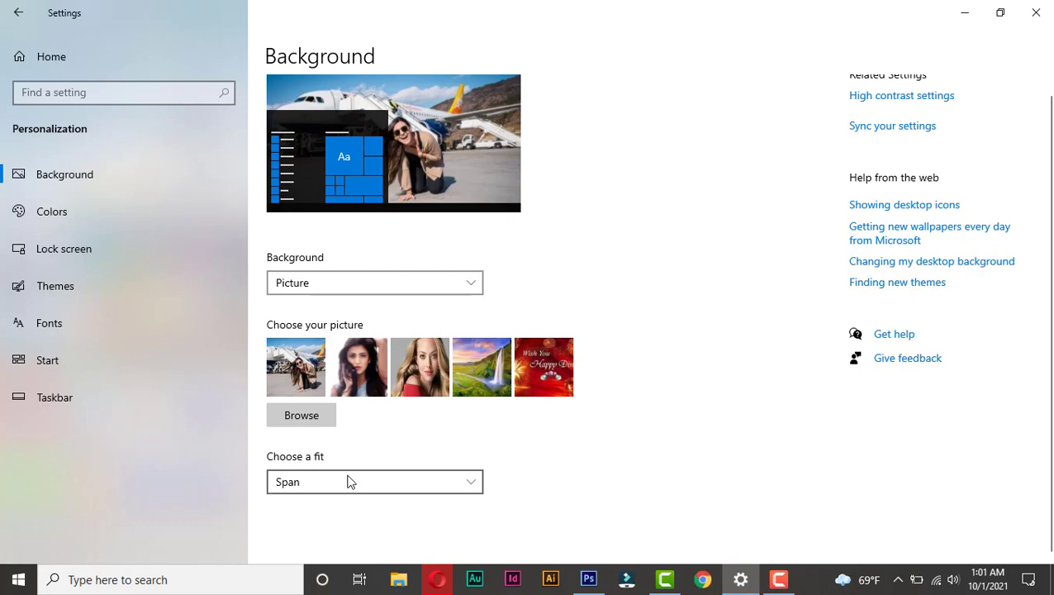
- Set the red panda picture aaaaaa from the Wallpaper folder as the background and check it on the desktop
left_click(307, 413)
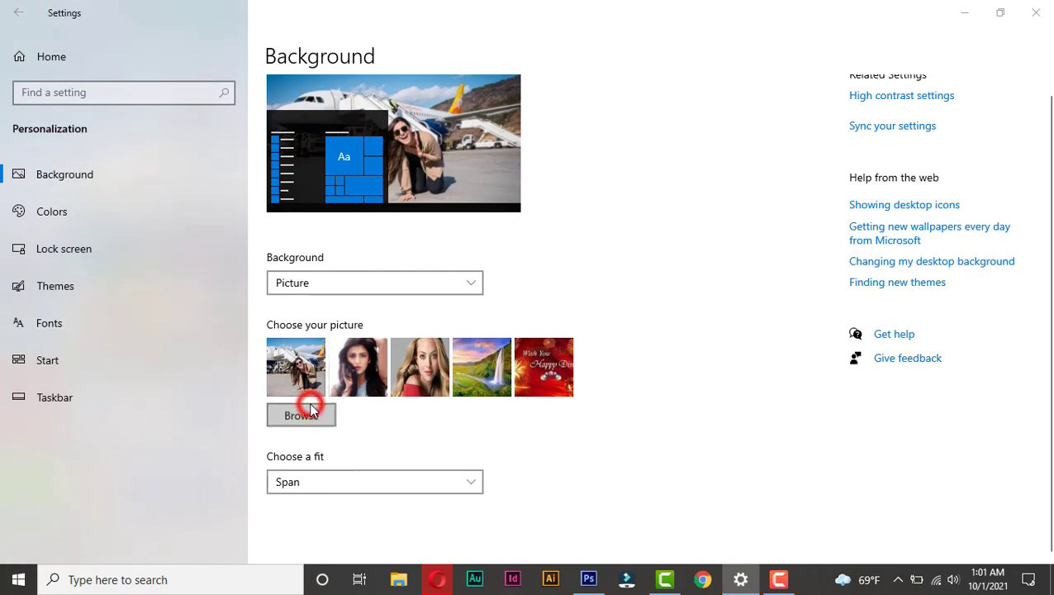
left_click(371, 150)
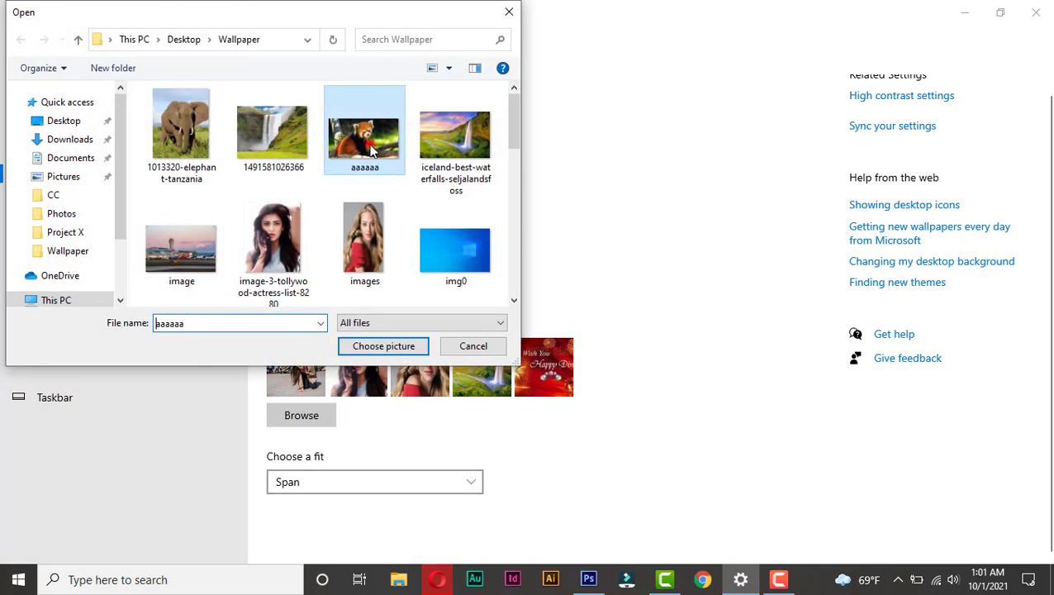
scroll(372, 248, "down", 1)
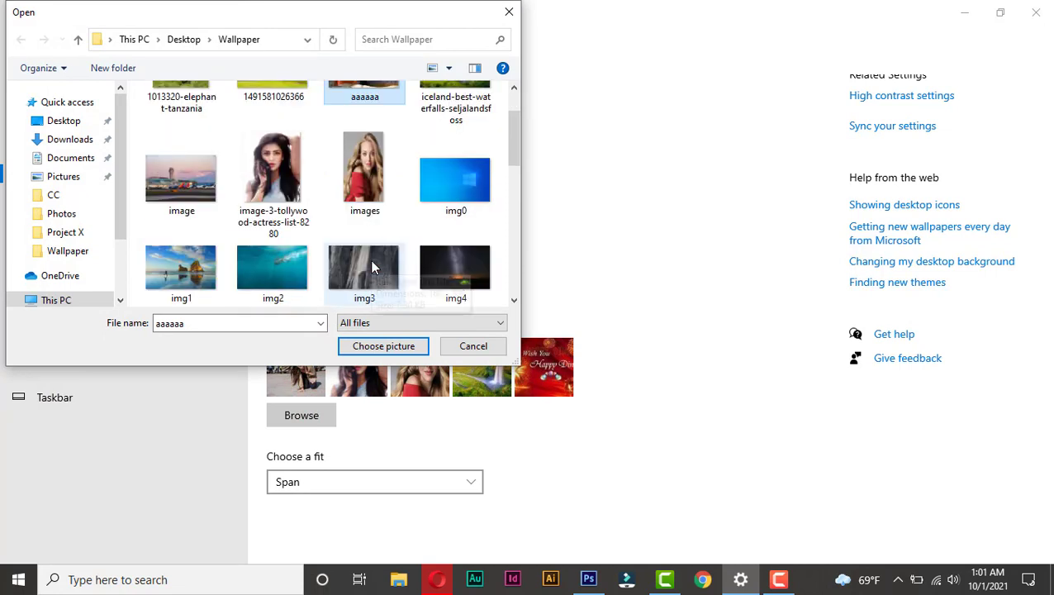
scroll(372, 266, "down", 5)
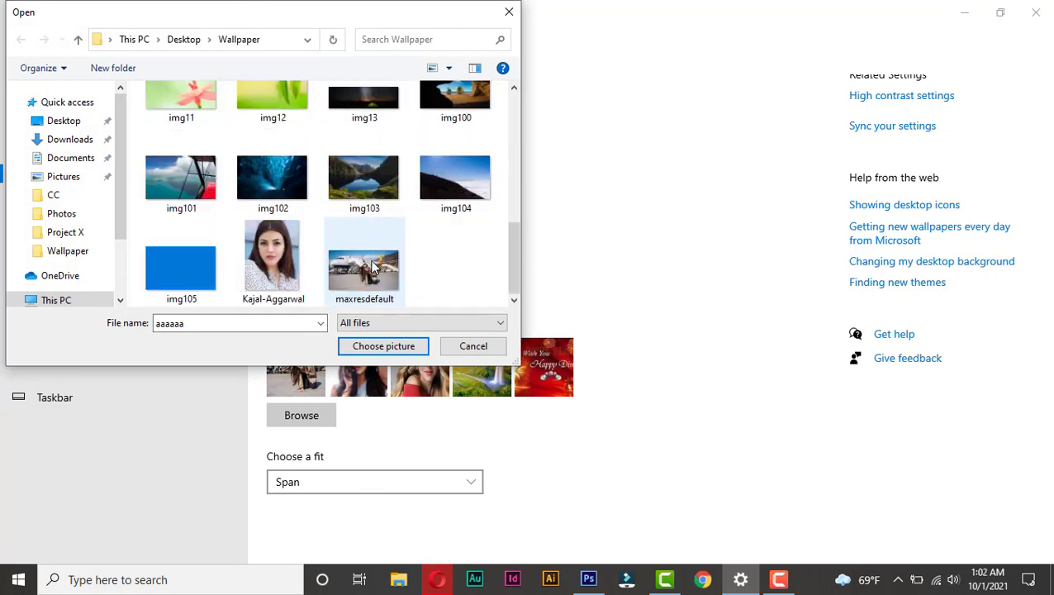
scroll(371, 266, "up", 1)
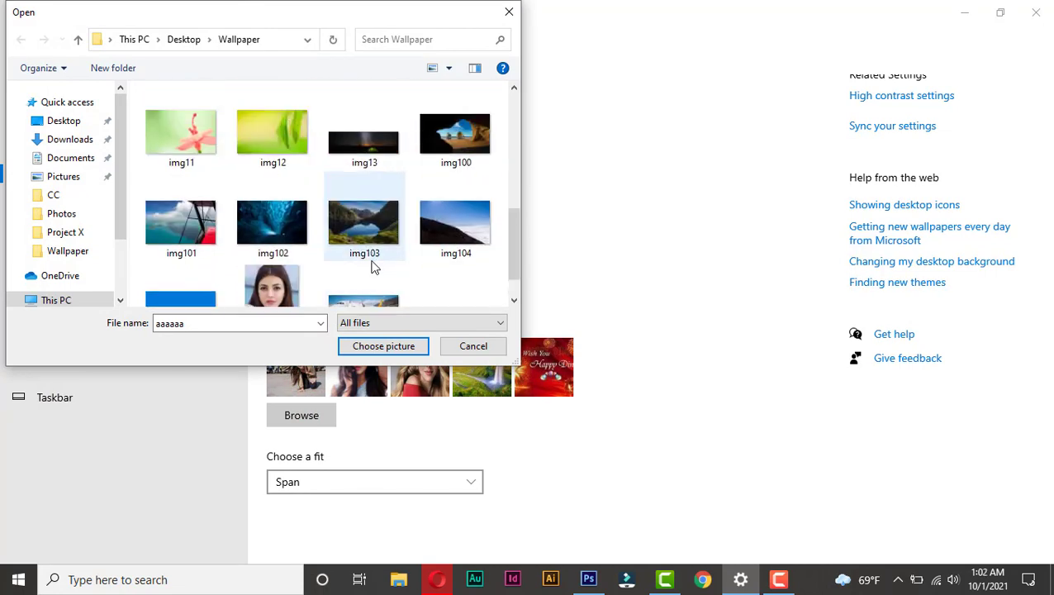
left_click(369, 348)
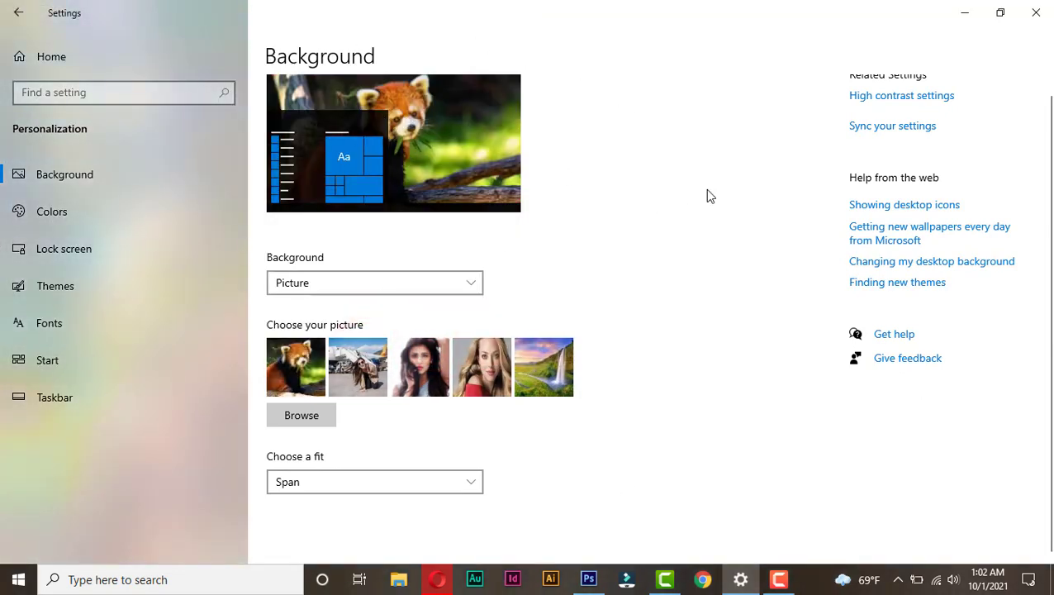
left_click(741, 579)
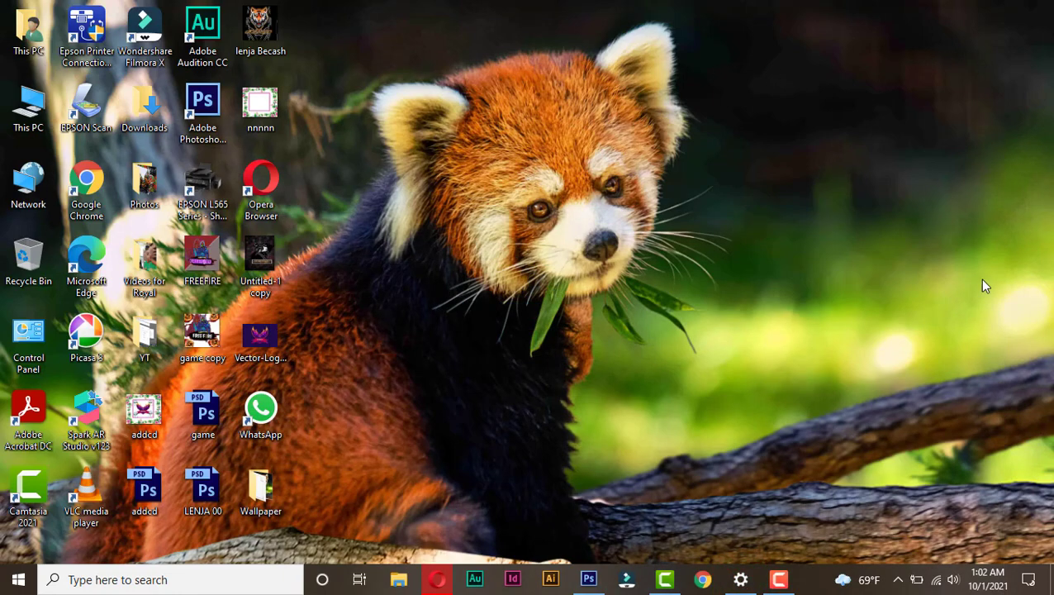
left_click(742, 579)
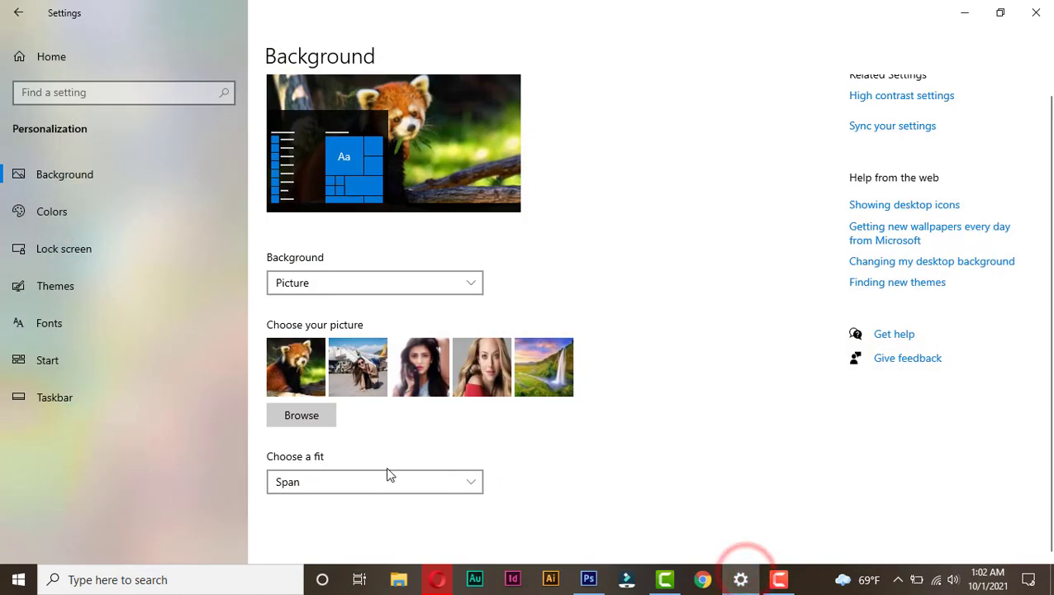
- Set the red panda picture's fit to Center and look over the background colors offered for it
left_click(351, 472)
left_click(302, 462)
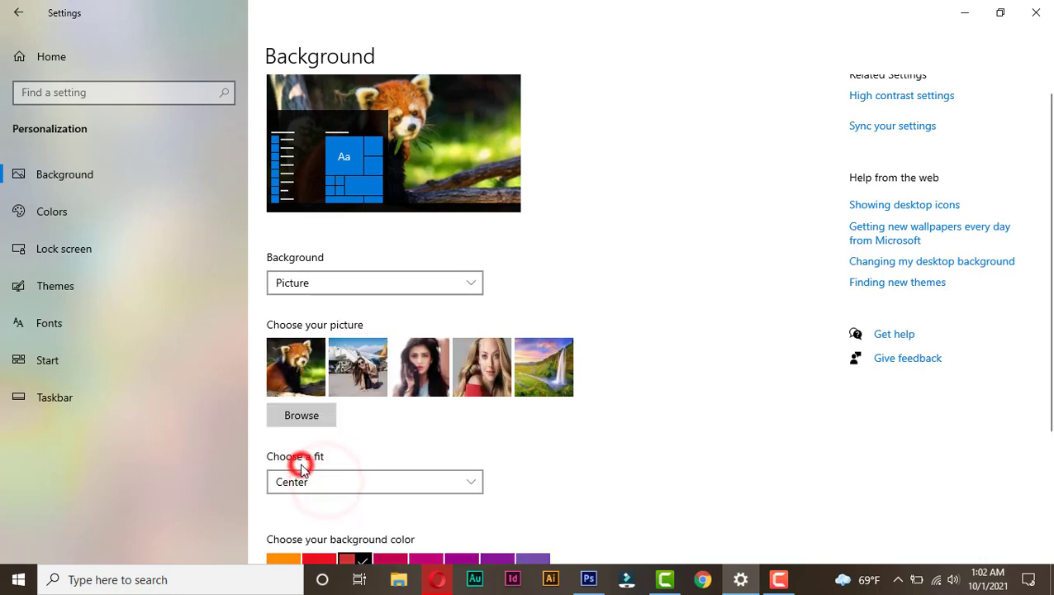
left_click(314, 482)
left_click(314, 483)
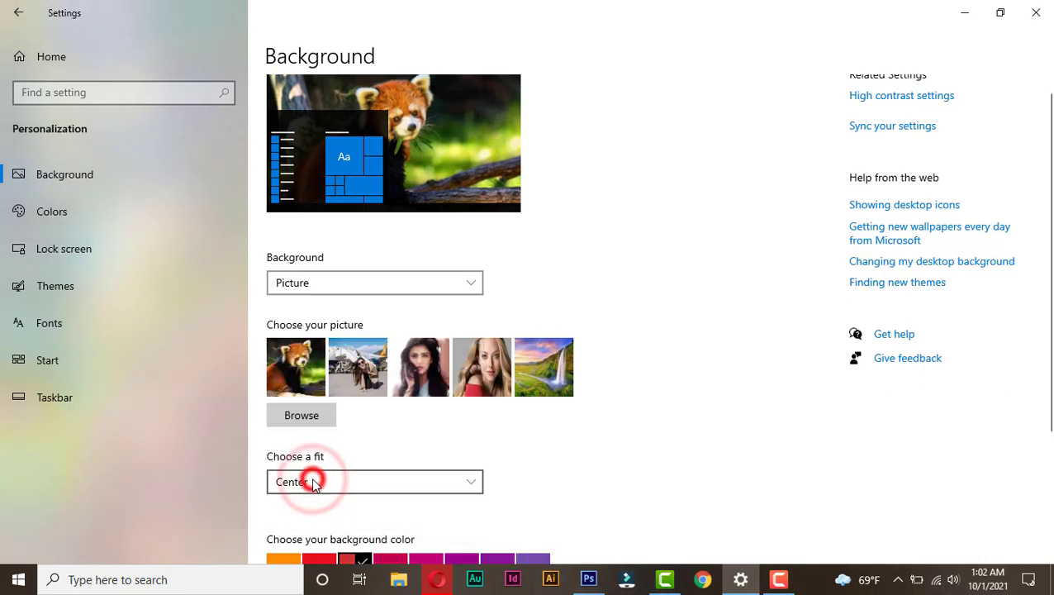
scroll(646, 460, "down", 2)
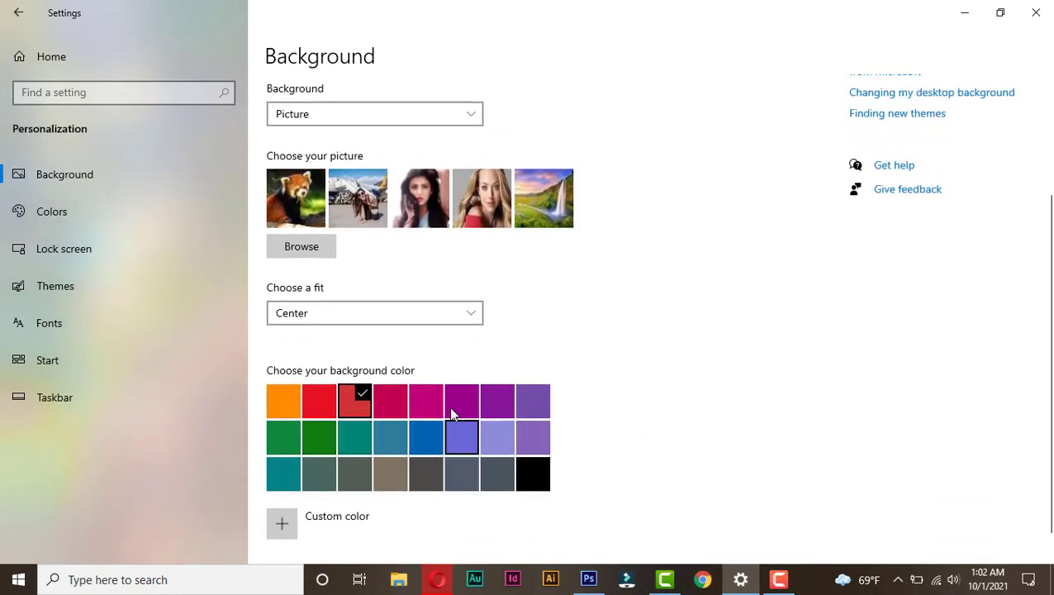
scroll(438, 404, "down", 1)
scroll(428, 388, "up", 1)
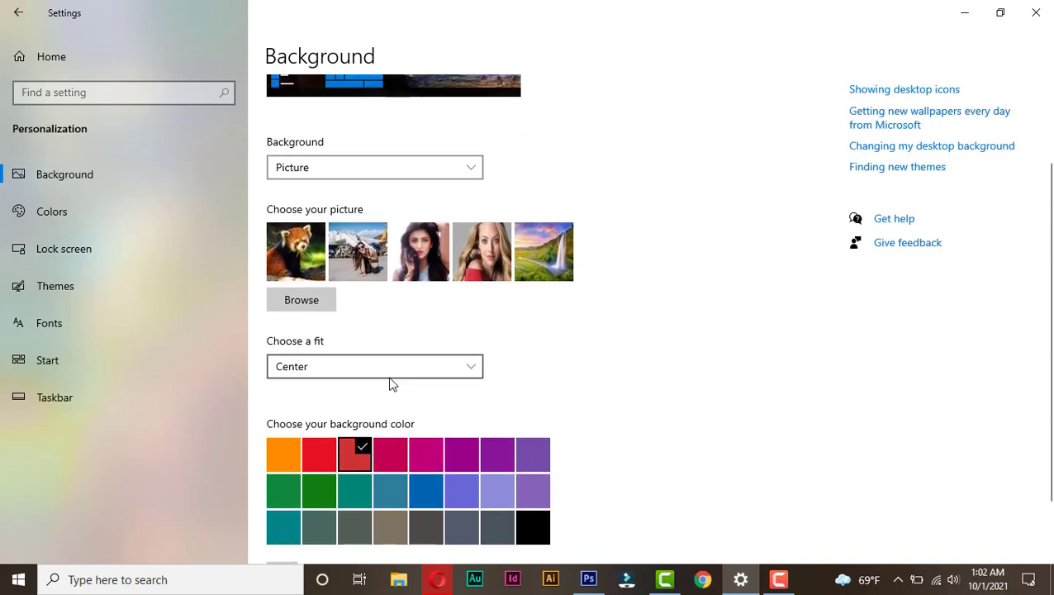
- Try the Tile and Stretch fits for the red panda picture and settle on Fit
left_click(335, 365)
left_click(304, 341)
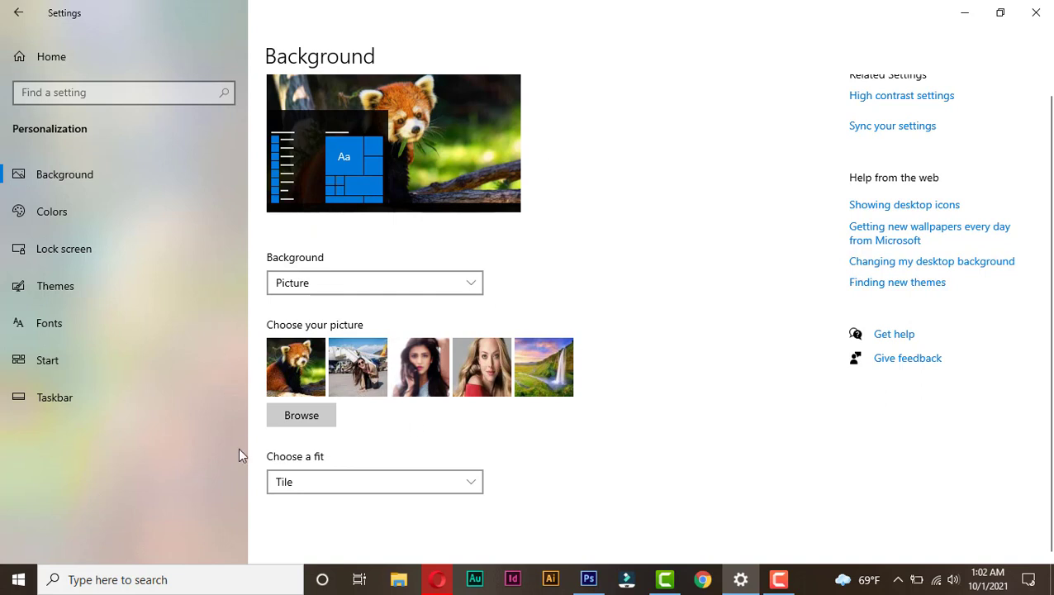
left_click(331, 484)
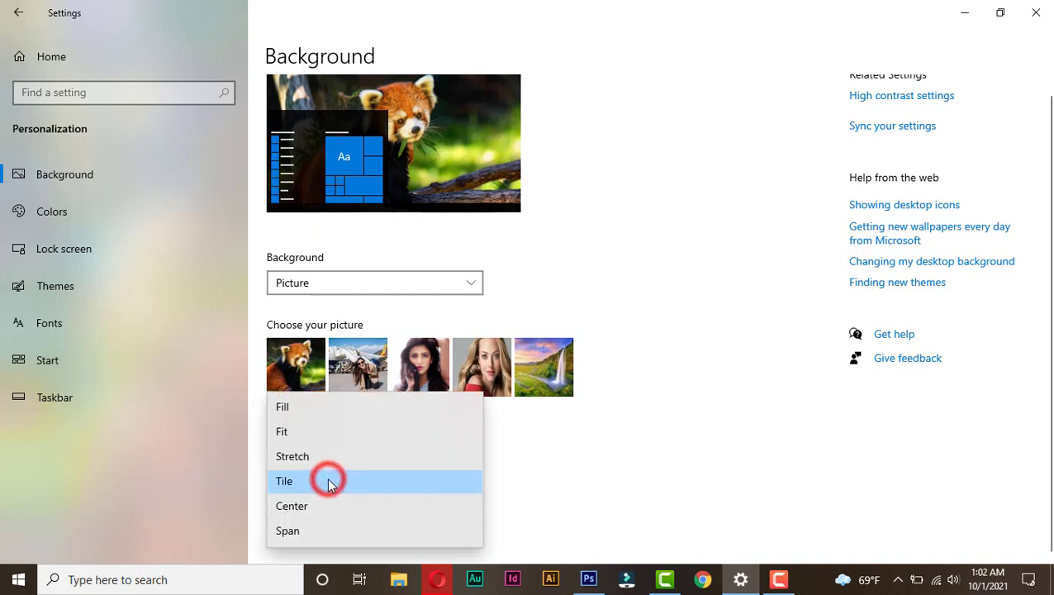
left_click(299, 456)
left_click(336, 482)
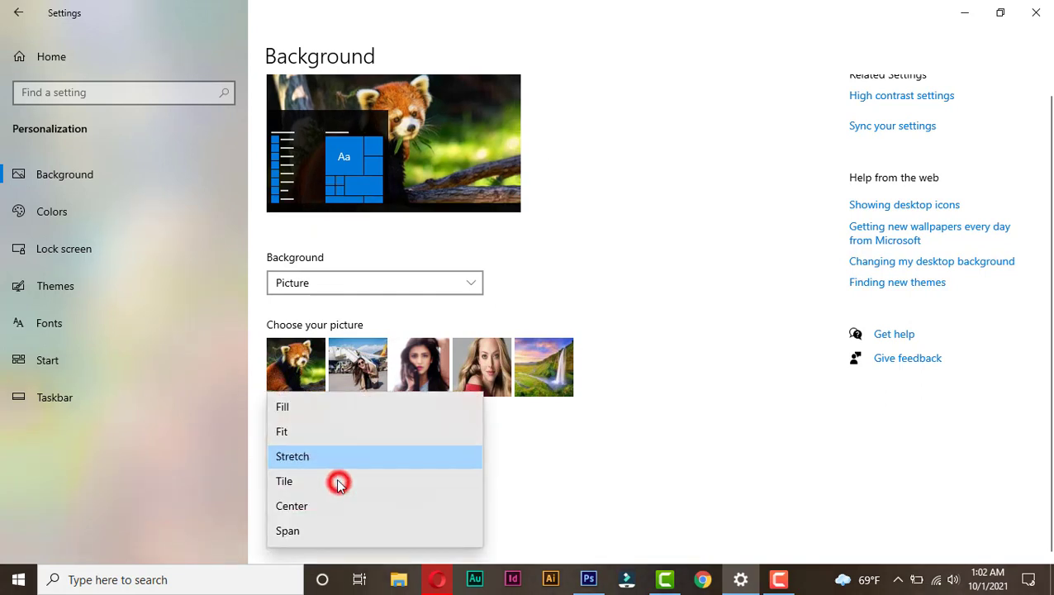
left_click(311, 439)
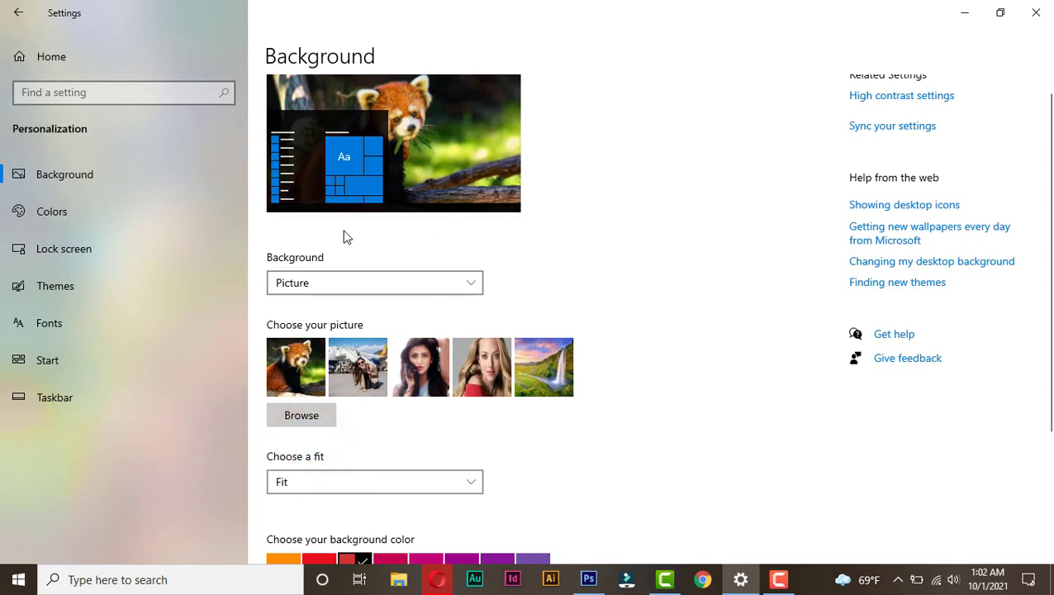
- Check the red panda wallpaper on the refreshed desktop and look over the background types offered in the settings
left_click(740, 579)
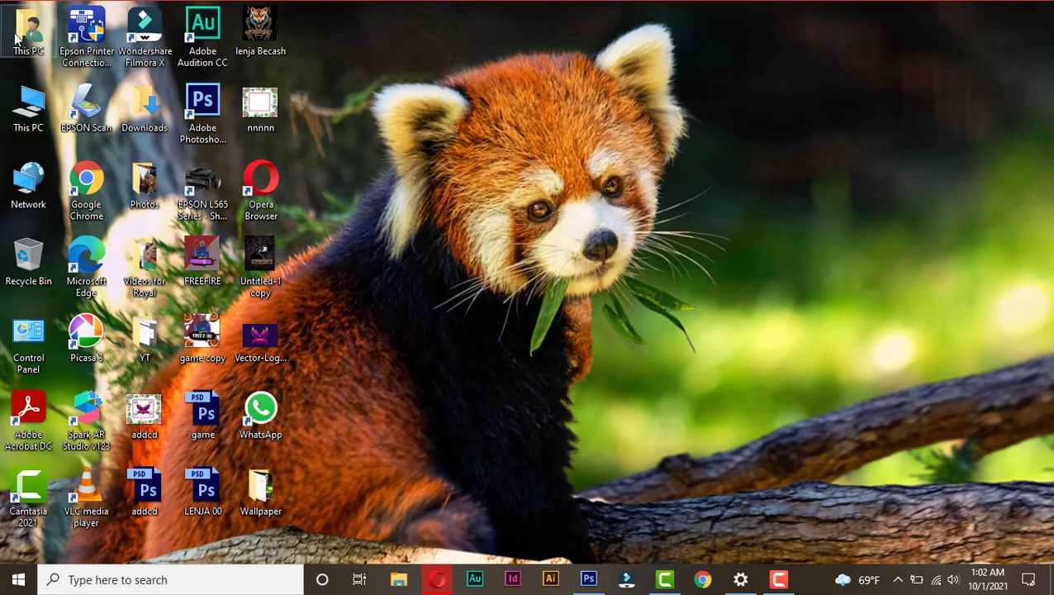
right_click(730, 292)
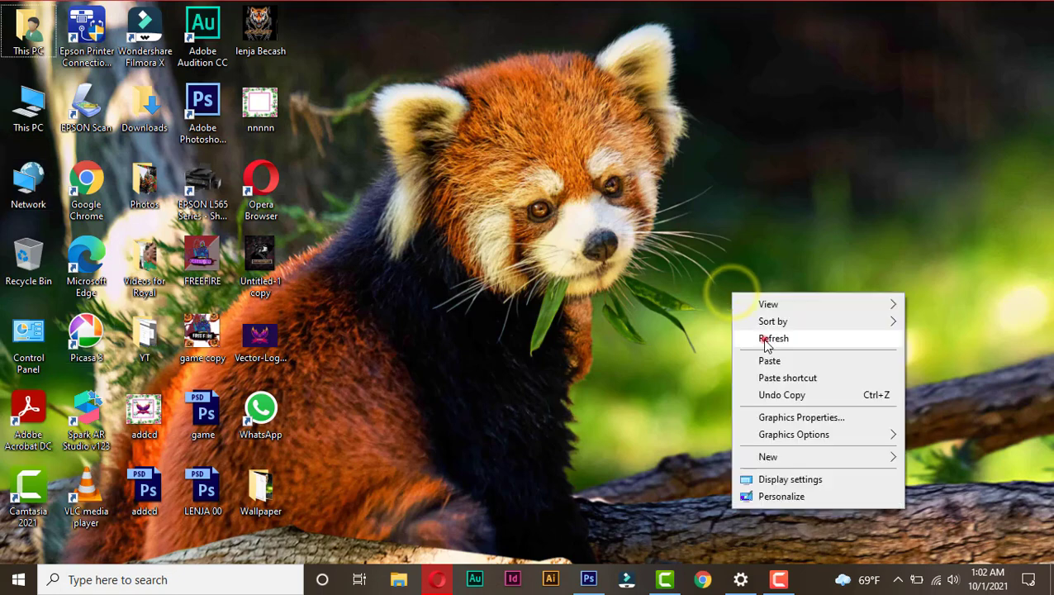
left_click(764, 337)
left_click(741, 578)
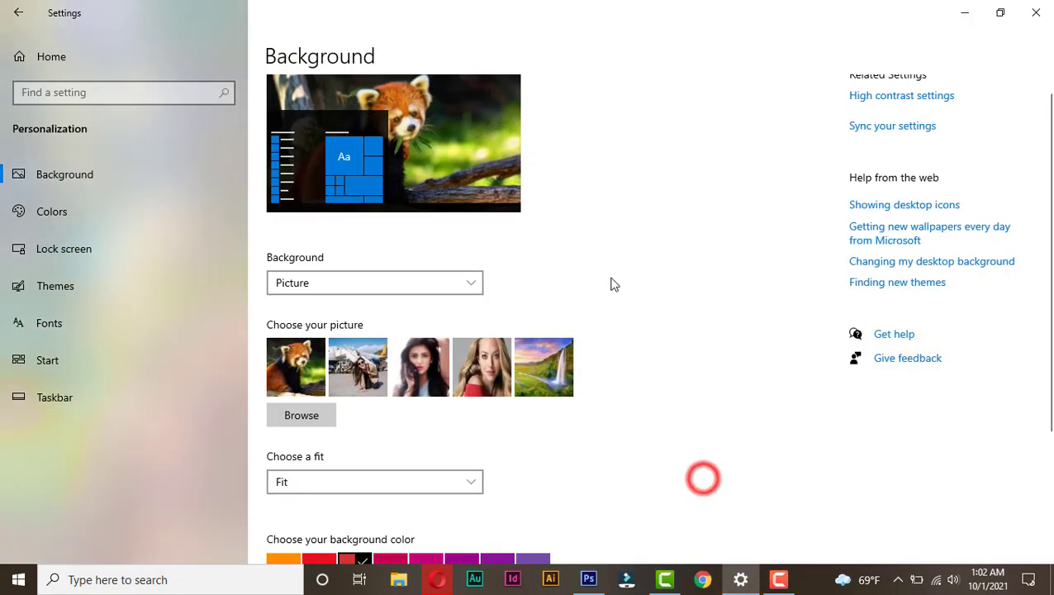
left_click(327, 284)
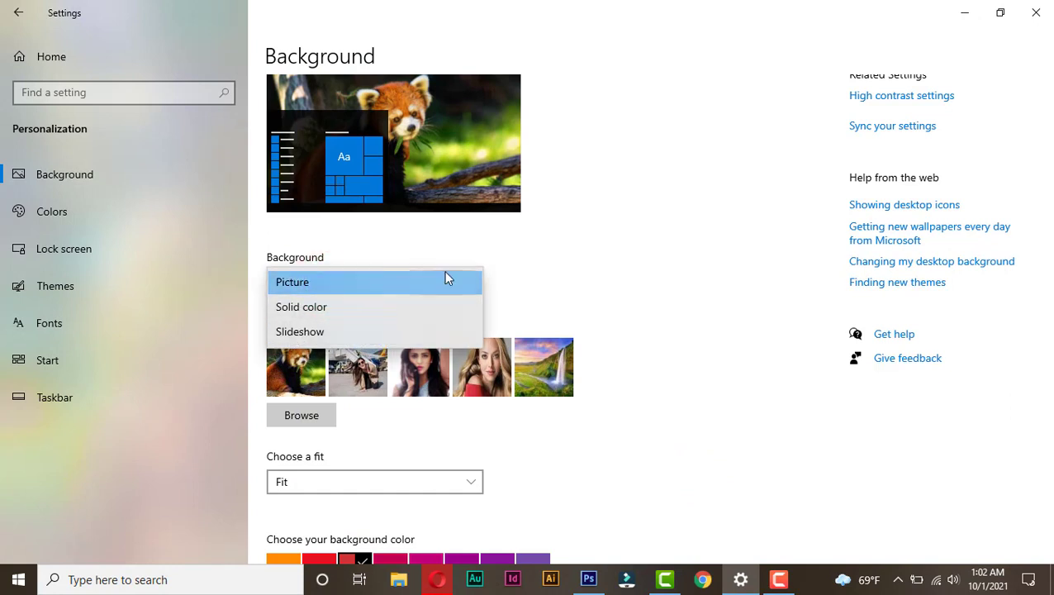
left_click(647, 247)
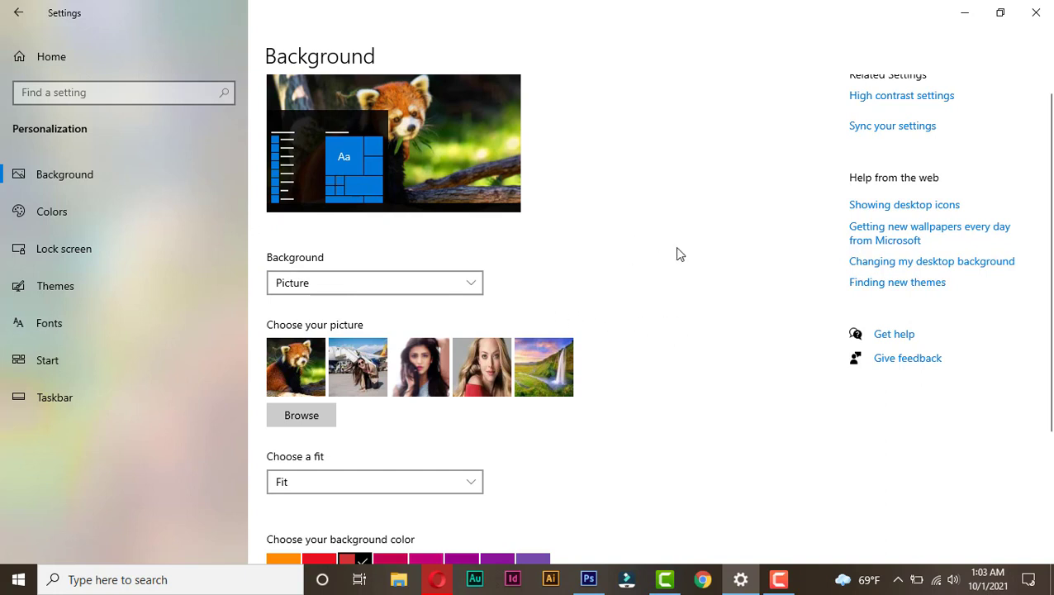
- Try Plum as the background color behind the fitted picture and settle on the bright red beside orange
scroll(486, 334, "down", 3)
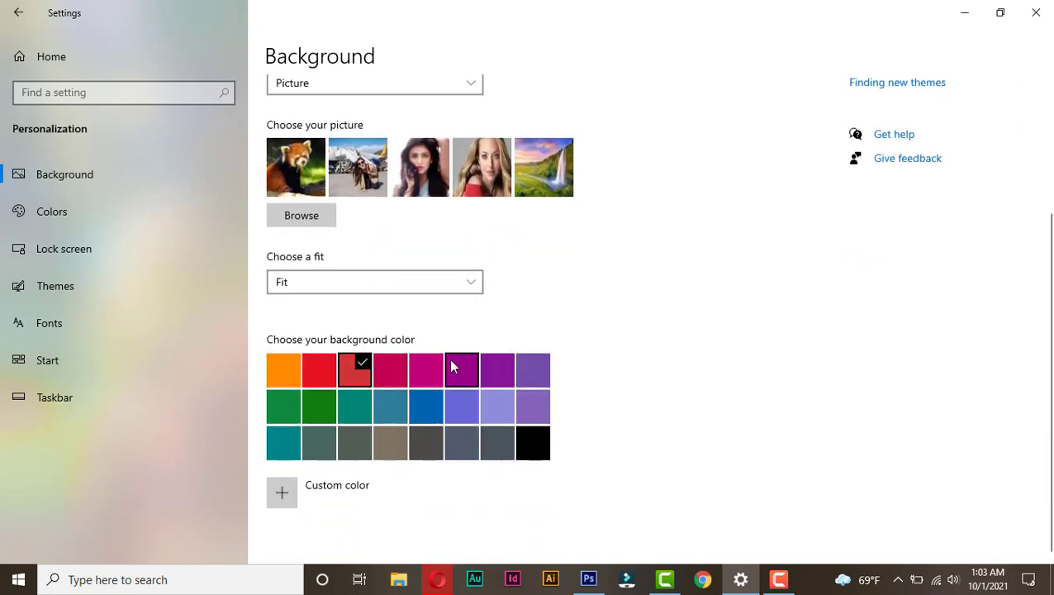
left_click(413, 373)
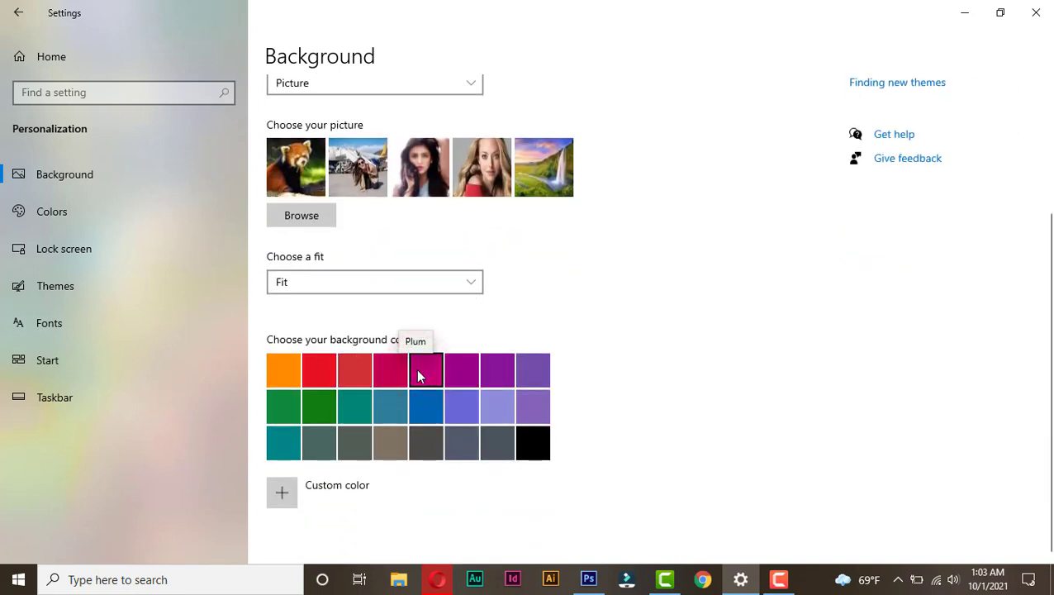
left_click(313, 369)
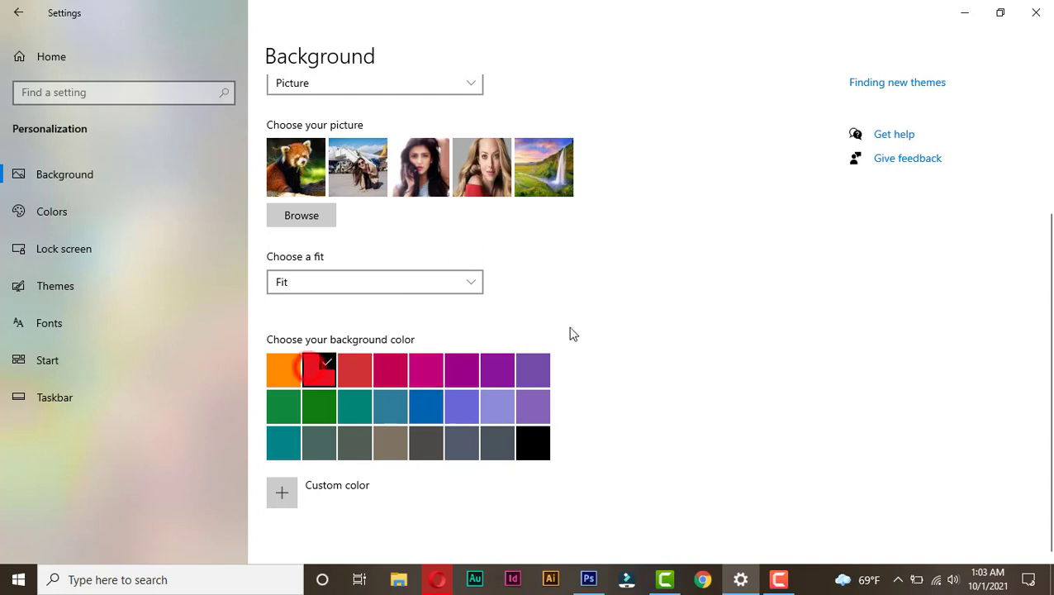
scroll(347, 305, "up", 5)
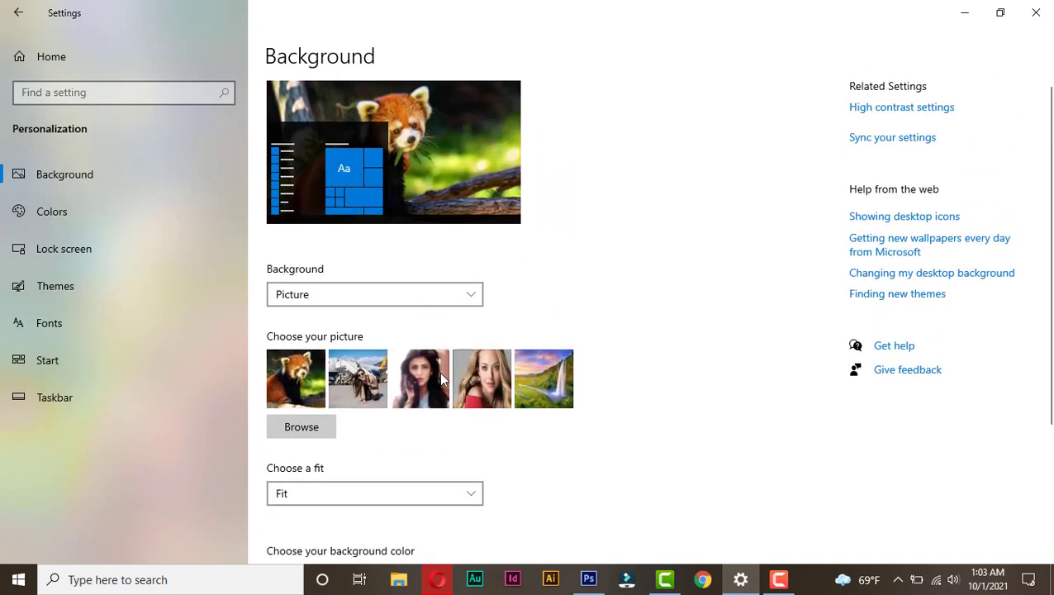
- Switch the background type to Solid color and check it on the desktop
left_click(311, 295)
left_click(311, 318)
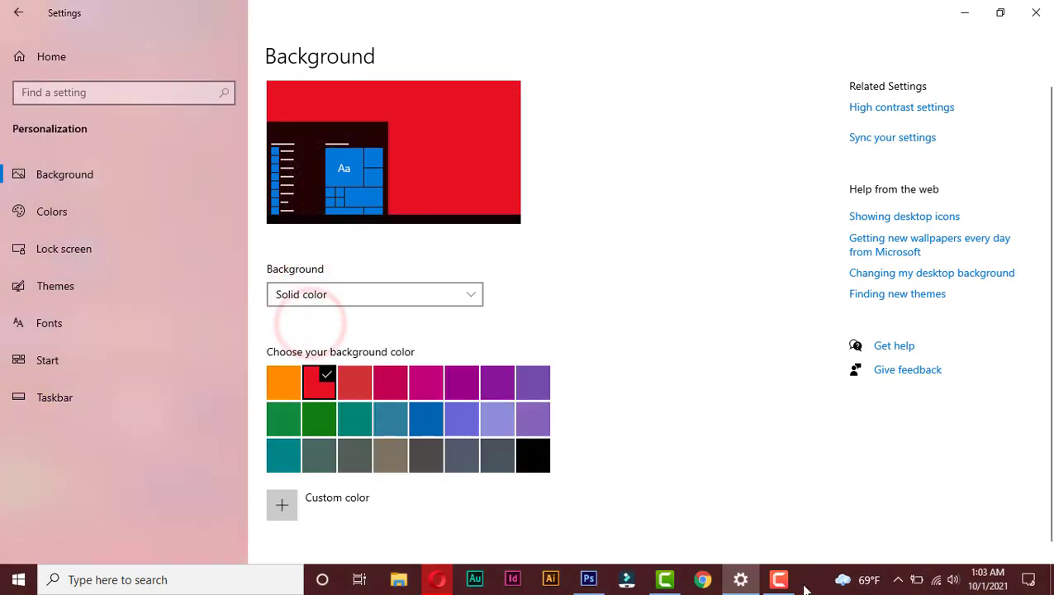
left_click(741, 578)
left_click(742, 581)
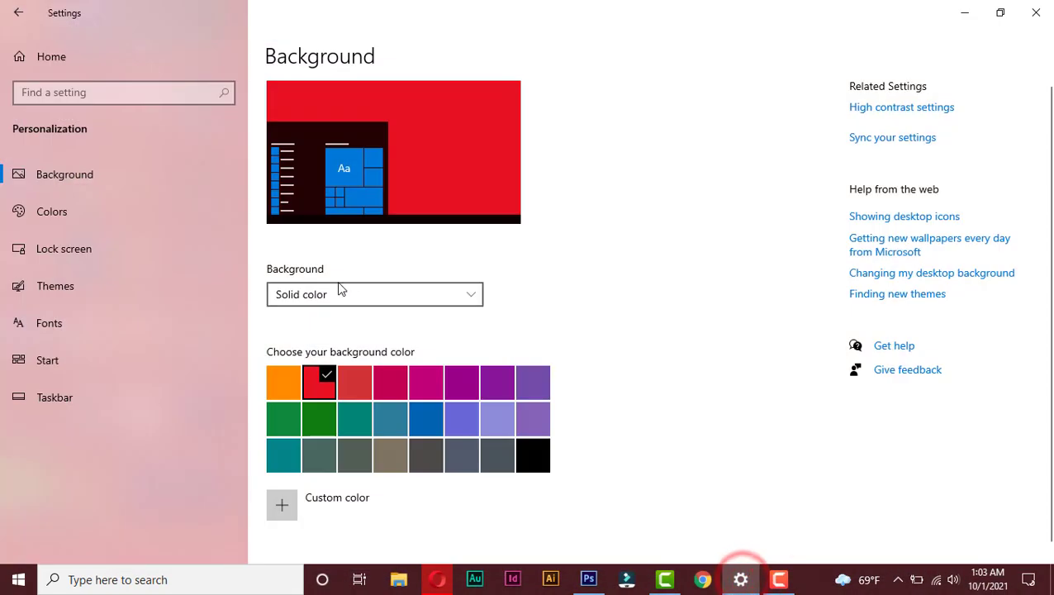
- Switch the background type to Slideshow and look over its timing, shuffle, fit and color options
left_click(336, 289)
left_click(358, 322)
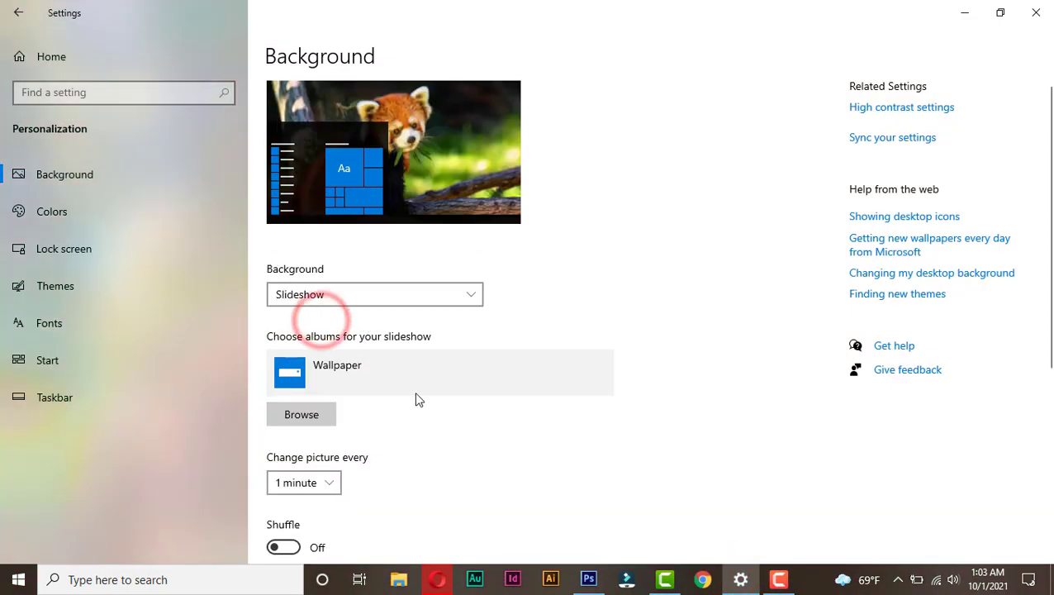
scroll(489, 438, "down", 5)
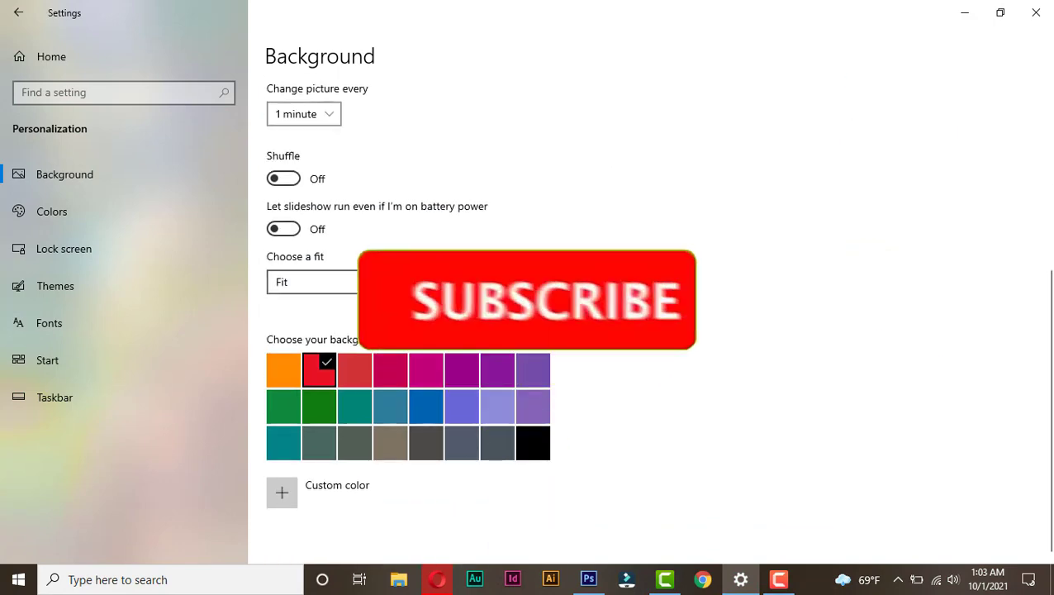